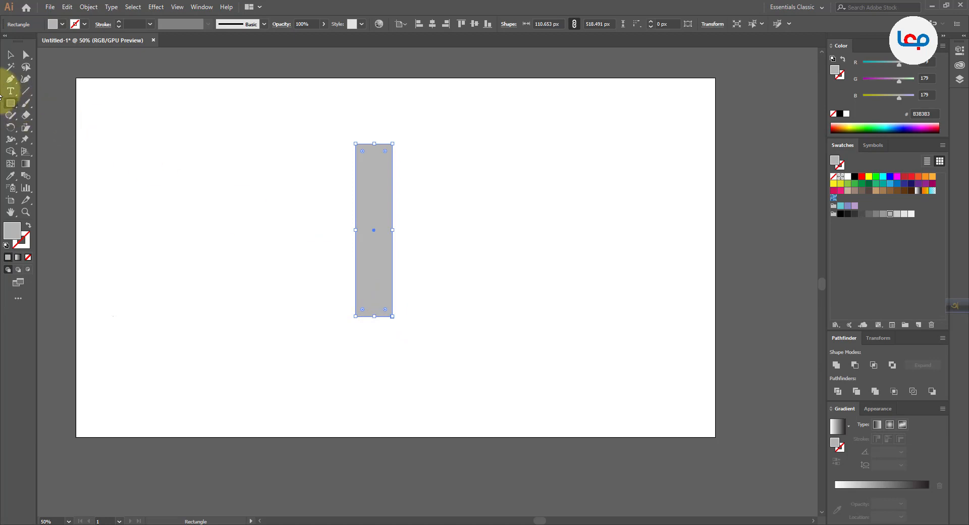
Widen the grey rectangle to about 121 px, move it left, and rotate it about its centre to slope up rightward about 30° above horizontal.
left_click(10, 55)
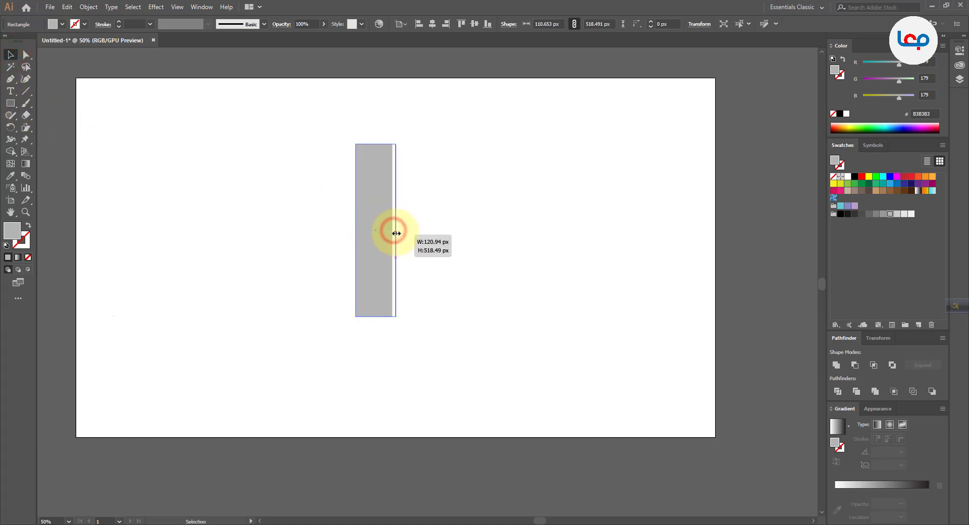
left_click_drag(396, 233, 396, 234)
left_click_drag(379, 232, 360, 232)
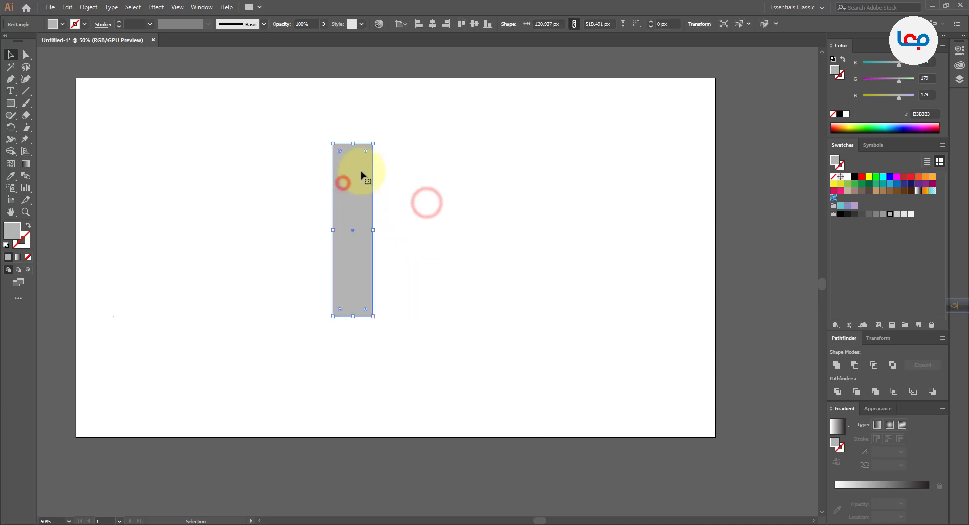
left_click(10, 127)
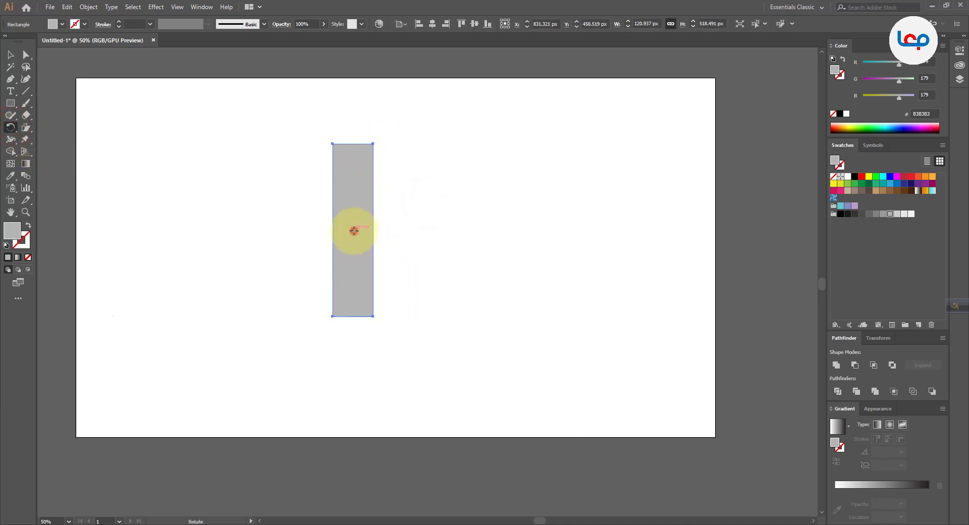
left_click(354, 231, "alt")
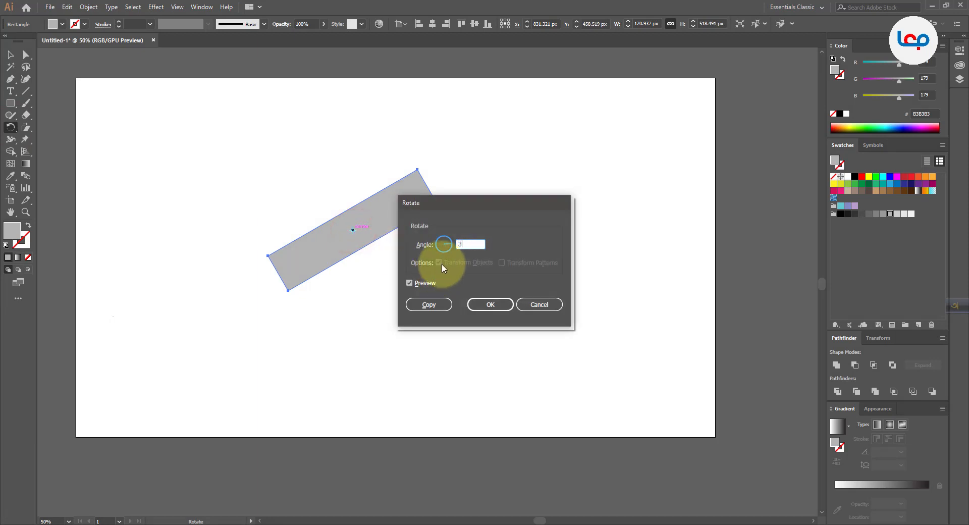
key("Return")
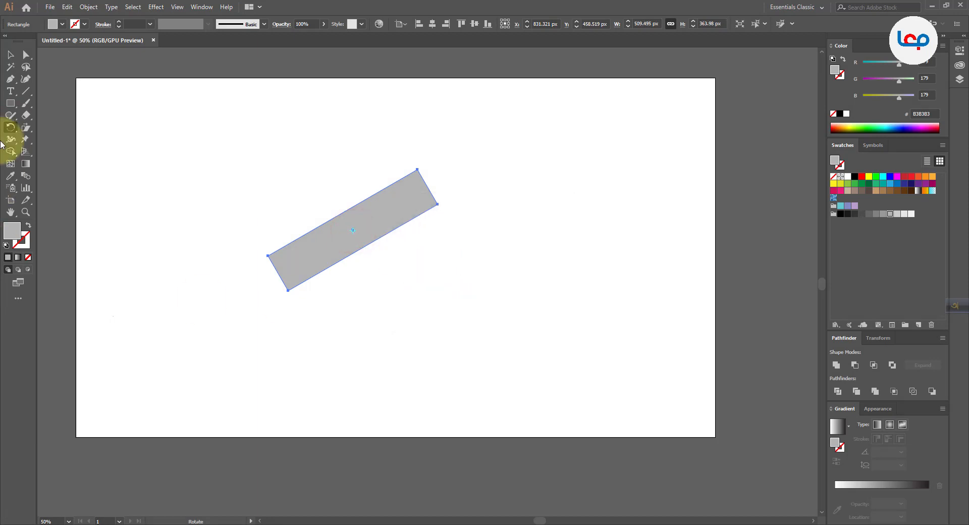
Move the bar left, reflect a copy across the horizontal axis, and shift the copy right so the bars' upper ends cross.
left_click(10, 56)
left_click_drag(380, 225, 323, 218)
right_click(323, 218)
mouse_move(372, 360)
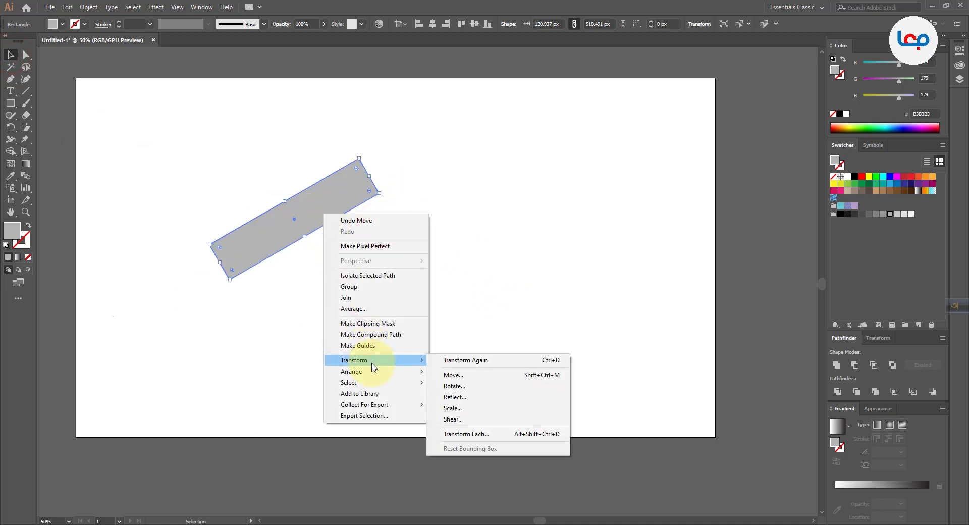
left_click(443, 397)
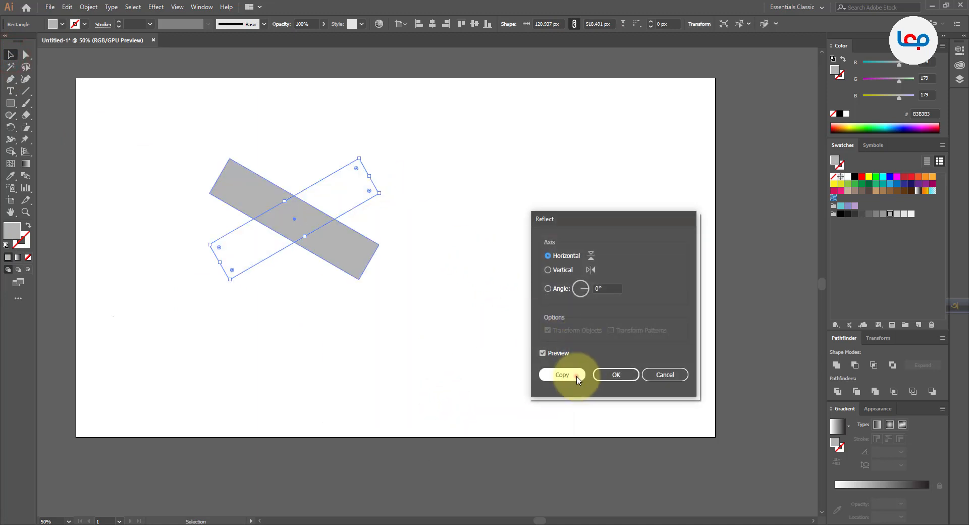
left_click(577, 376)
left_click_drag(323, 232, 406, 250)
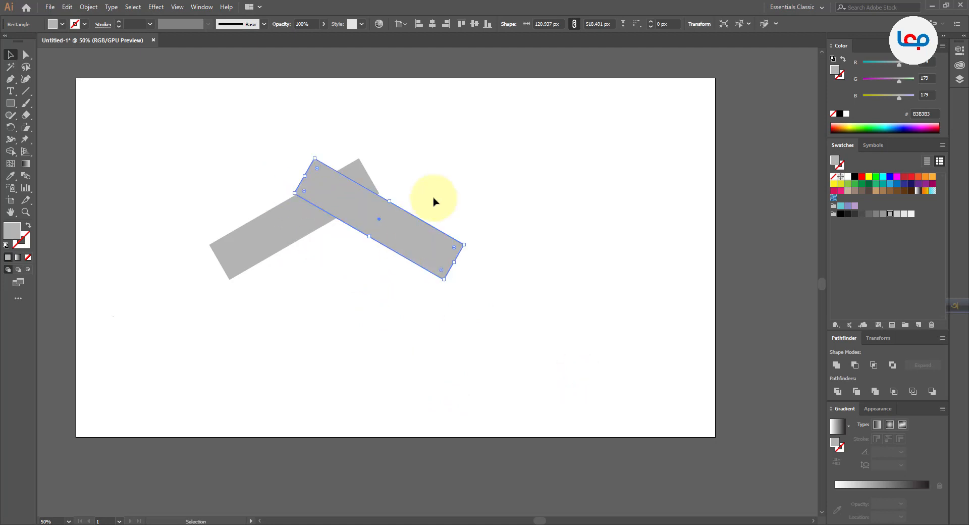
Group the two crossed bars.
left_click(437, 196)
left_click_drag(450, 154, 335, 202)
right_click(345, 189)
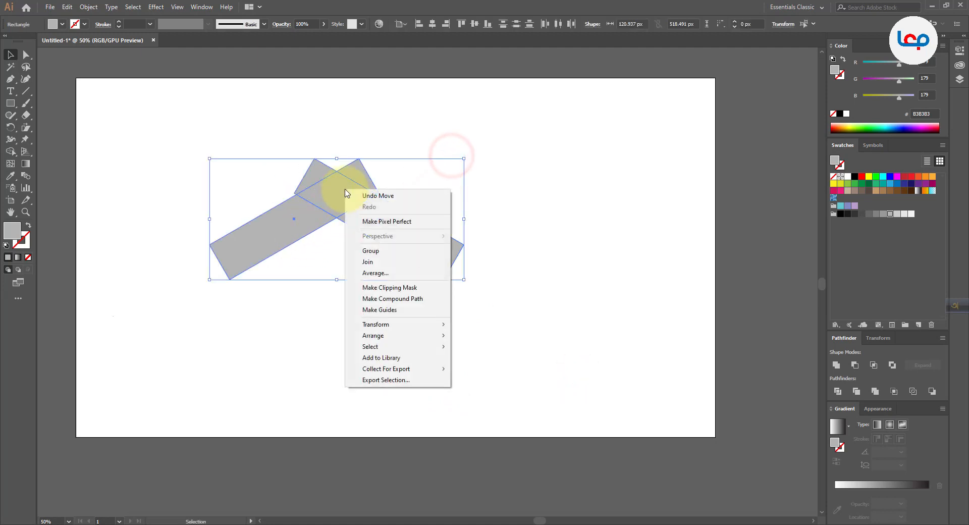
left_click(378, 250)
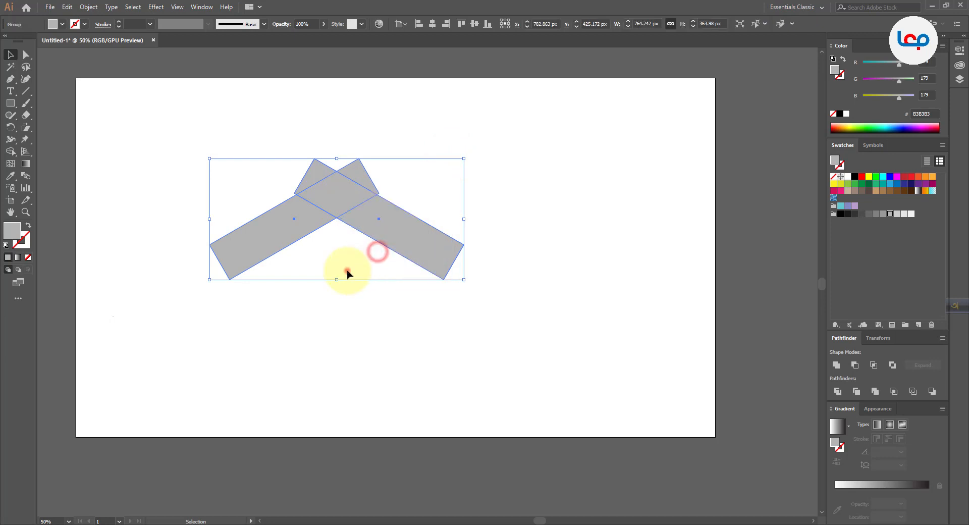
left_click(347, 271)
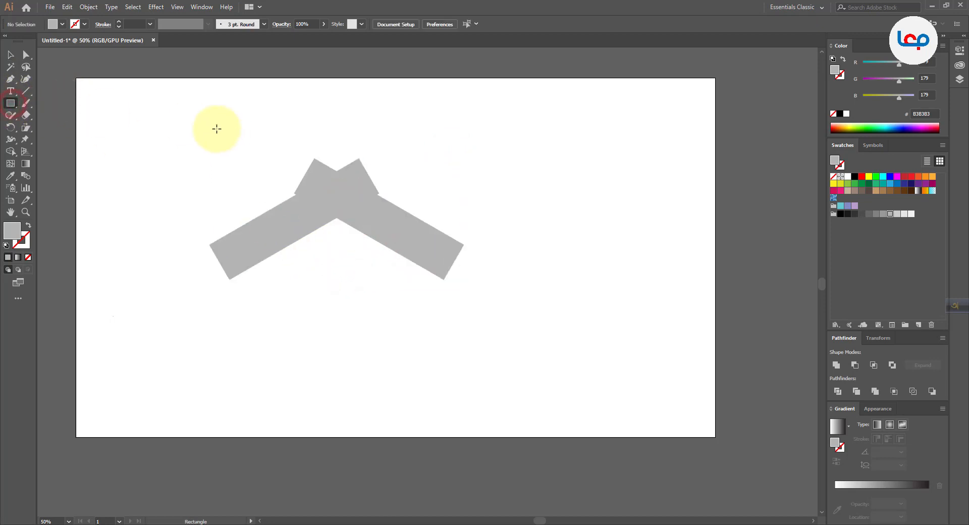
Draw a rectangle about 632 by 714 px over the bars and centre it horizontally on the grouped bars.
left_click_drag(225, 130, 435, 367)
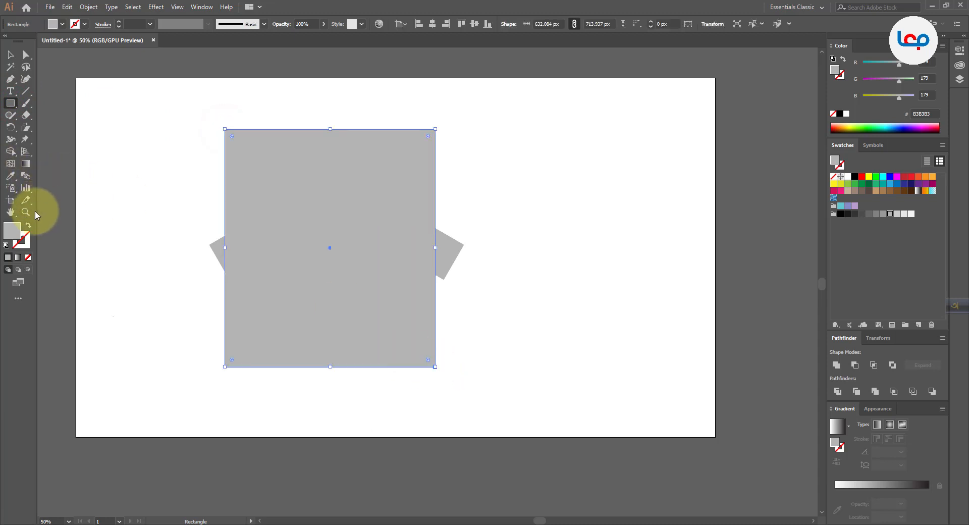
left_click(10, 54)
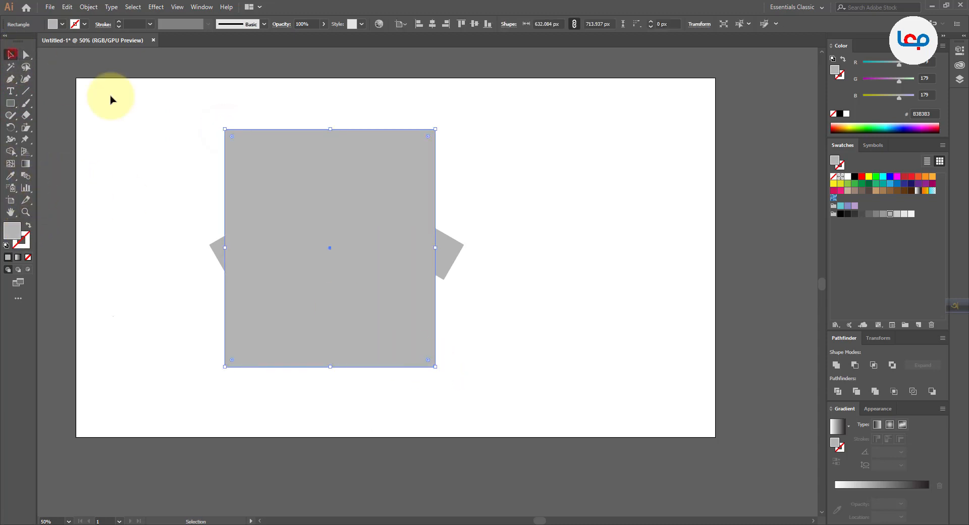
left_click_drag(142, 119, 455, 270)
left_click(456, 253)
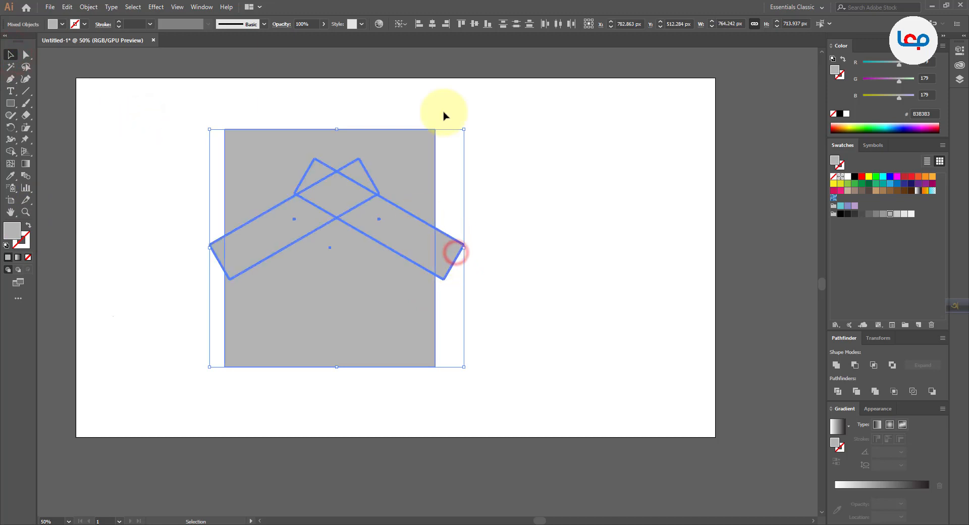
left_click(432, 24)
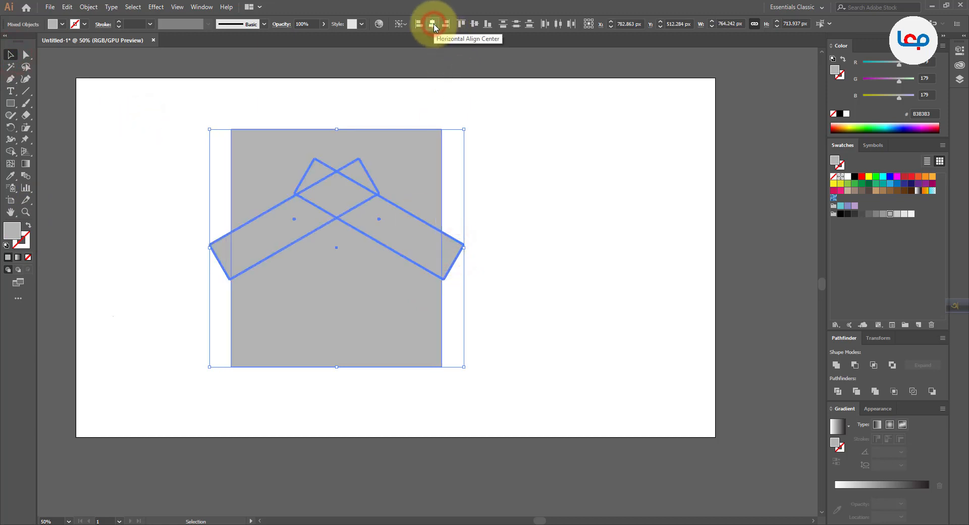
Remove the rectangle's areas above and below the bars and all protruding bar ends with Shape Builder, leaving a clean chevron.
left_click(534, 119)
left_click_drag(550, 150, 217, 309)
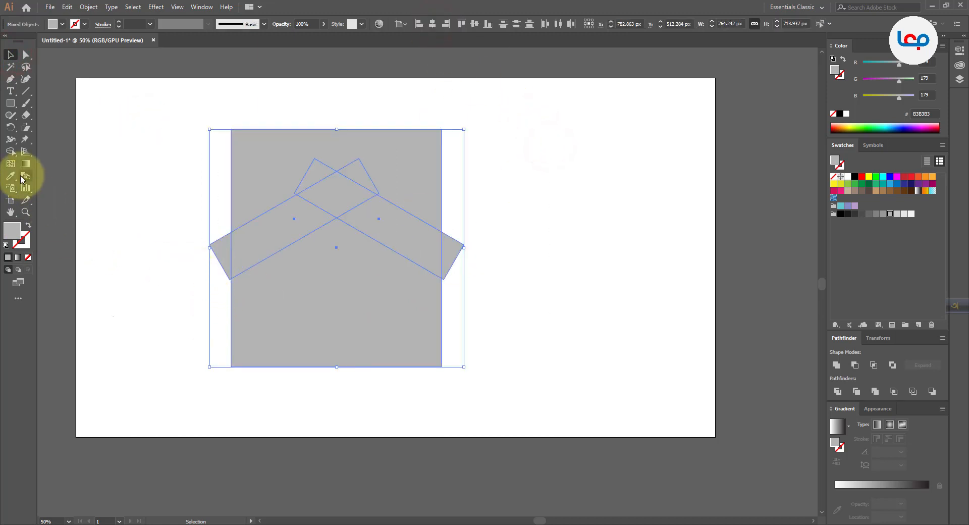
left_click(11, 152)
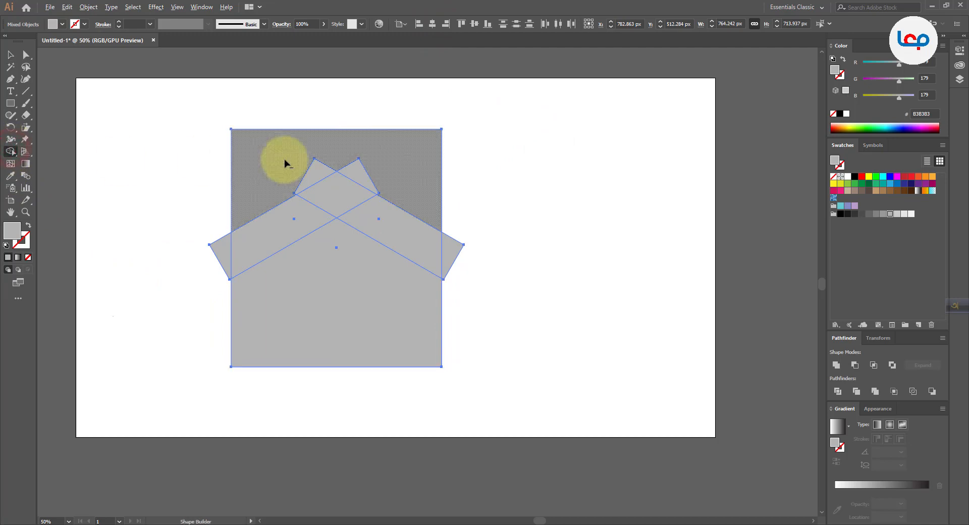
left_click(257, 160, "alt")
left_click(312, 173, "alt")
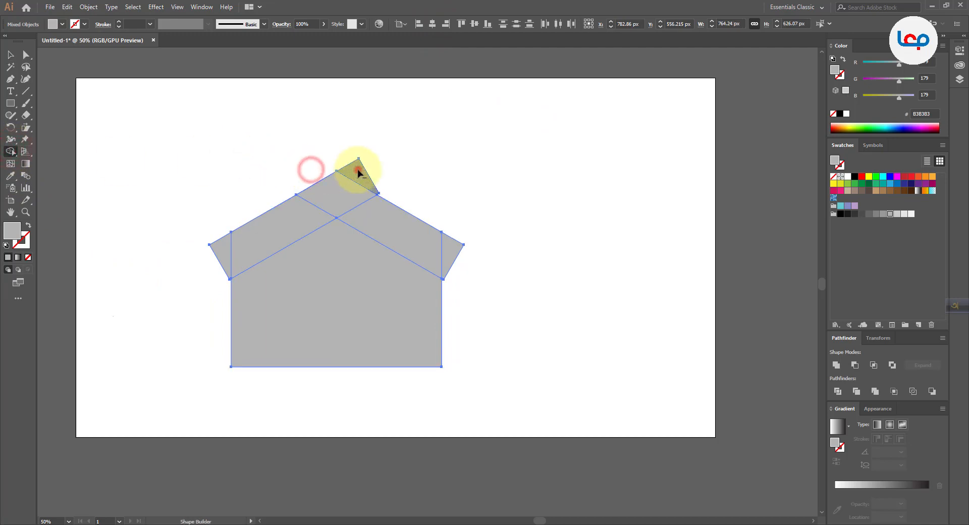
left_click(356, 167, "alt")
left_click(450, 245, "alt")
left_click(414, 286, "alt")
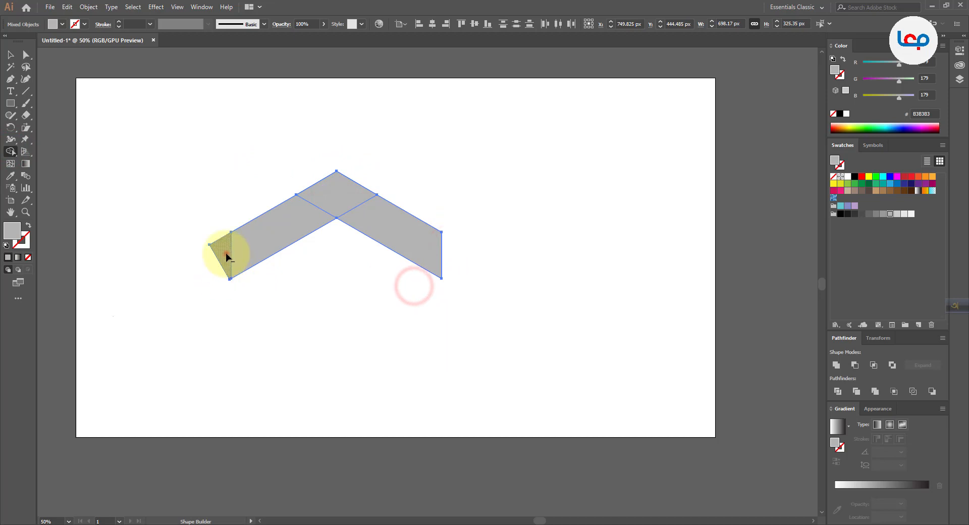
left_click(154, 117)
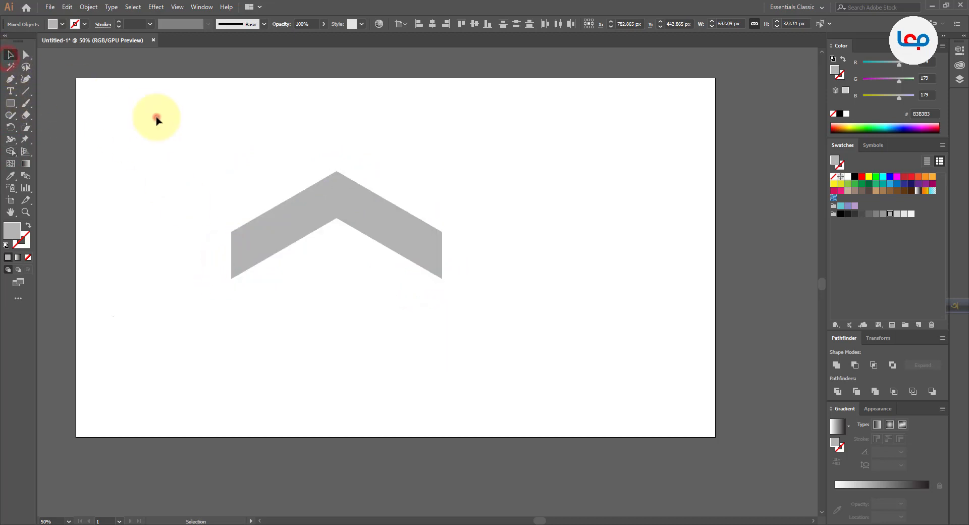
Pull the leftover chevron-shaped path off the grouped bars and delete it.
left_click(363, 205)
left_click_drag(362, 203, 371, 364)
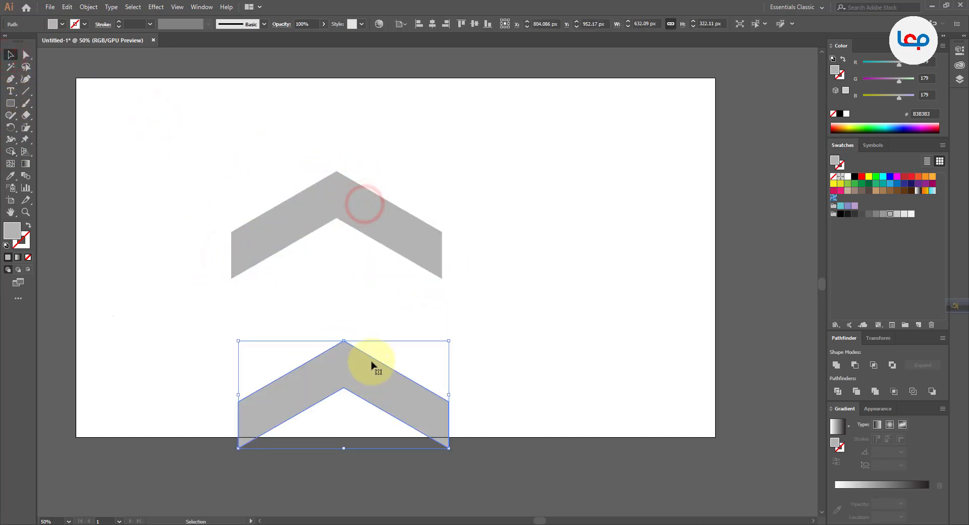
key("Delete")
Create a reflected copy of the grouped chevron across the horizontal axis.
left_click_drag(262, 158, 392, 277)
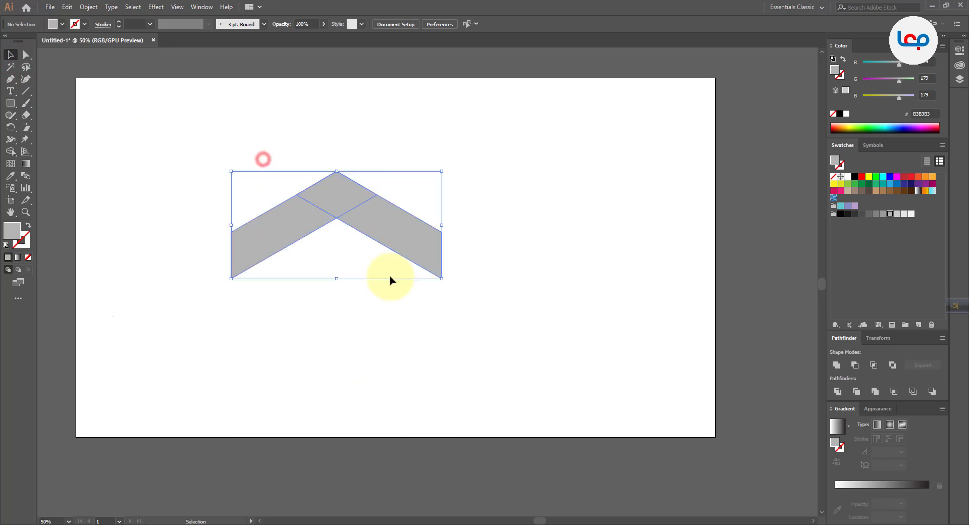
right_click(372, 216)
left_click(333, 264)
left_click(340, 212)
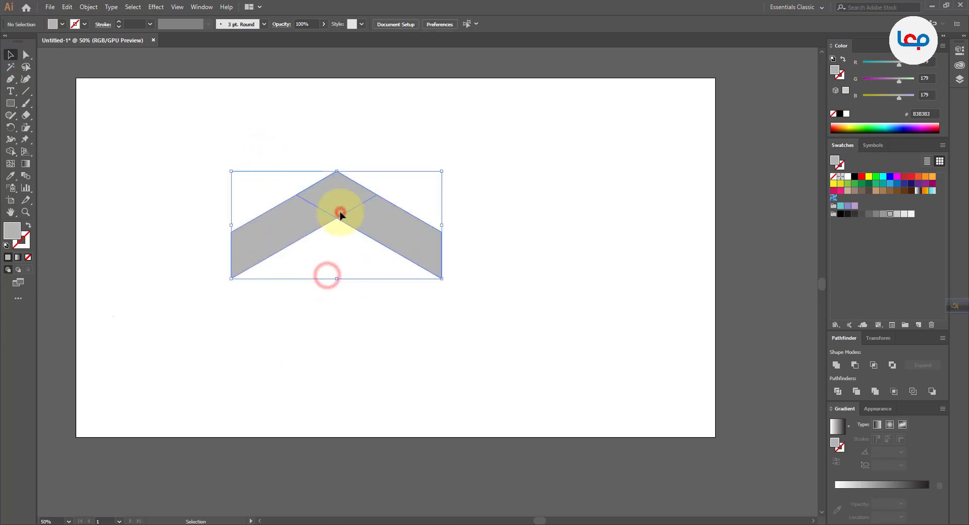
right_click(341, 213)
mouse_move(398, 311)
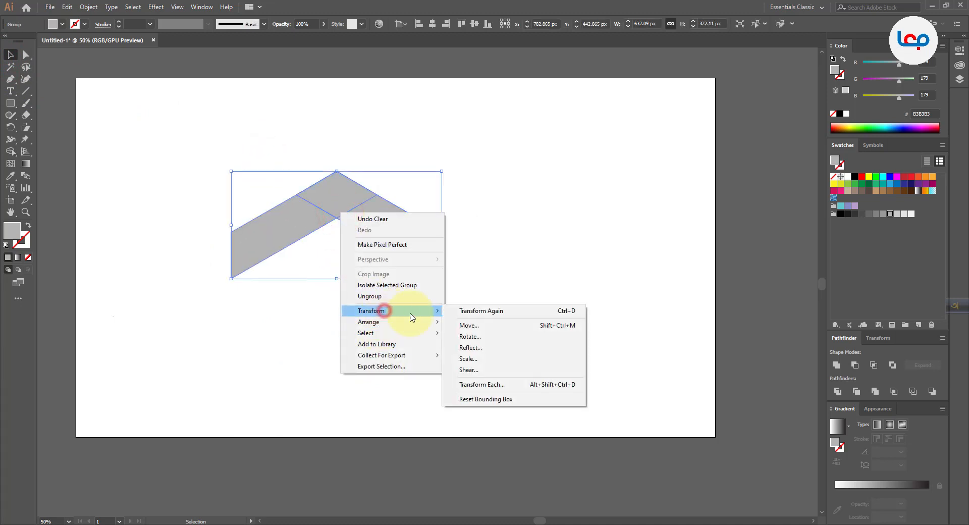
left_click(494, 353)
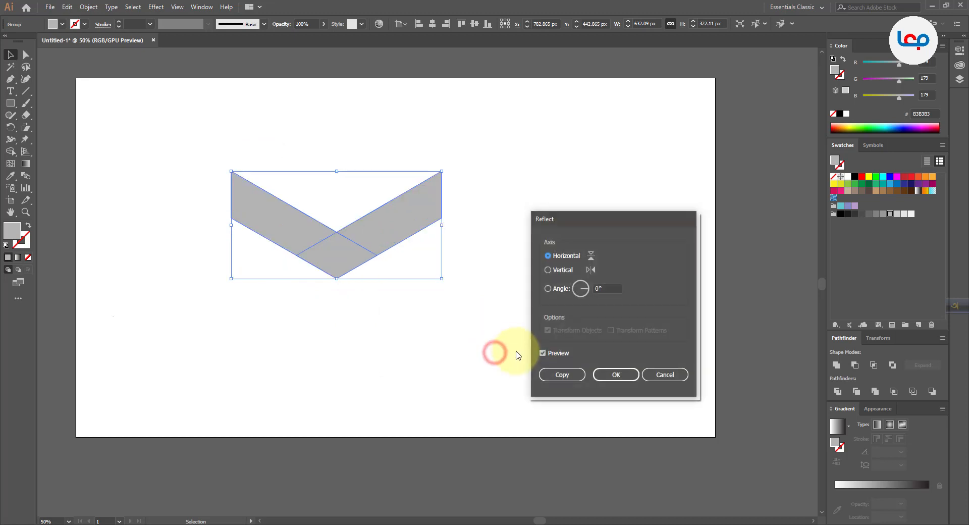
left_click(563, 374)
Move the reflected chevron straight down so the two chevrons form a hexagonal ring around a diamond opening.
scroll(346, 227, "up", 1)
key("ctrl+plus")
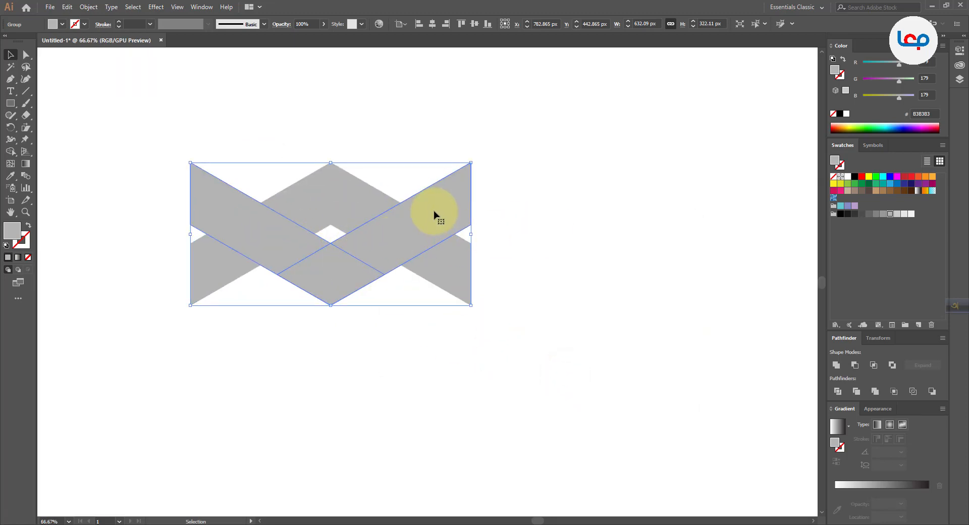
left_click_drag(433, 214, 441, 290)
left_click(441, 290, "shift")
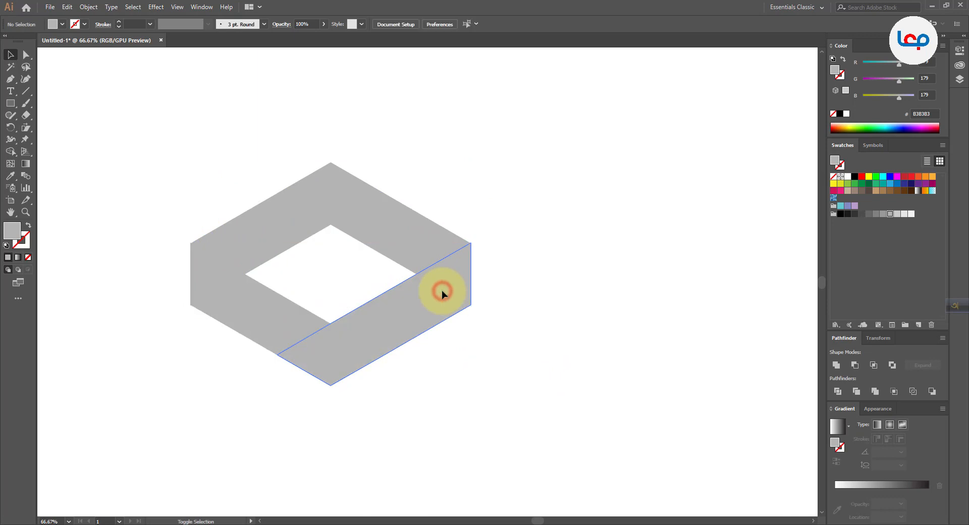
left_click(441, 289)
left_click(536, 296)
left_click(450, 274)
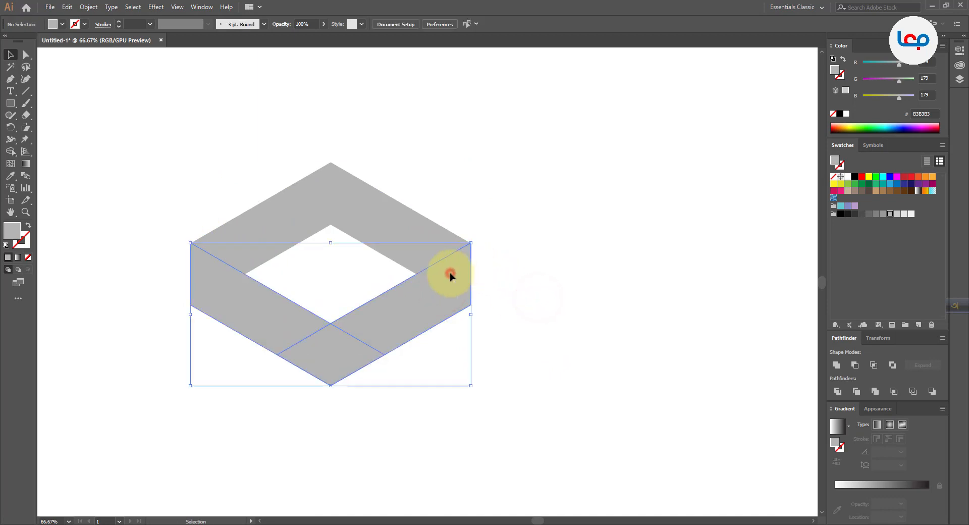
Fine-tune the lower chevron's vertical position so its upper right corner meets the outer corner of the upper chevron.
scroll(482, 249, "up", 7)
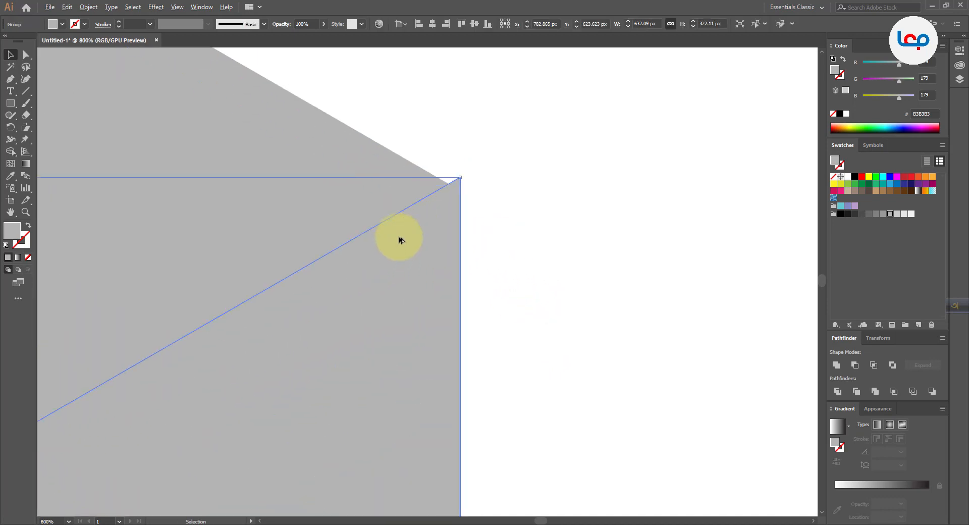
scroll(439, 191, "up", 2)
mouse_move(467, 218)
left_mouse_down()
mouse_move(469, 254)
mouse_move(465, 228)
left_mouse_up()
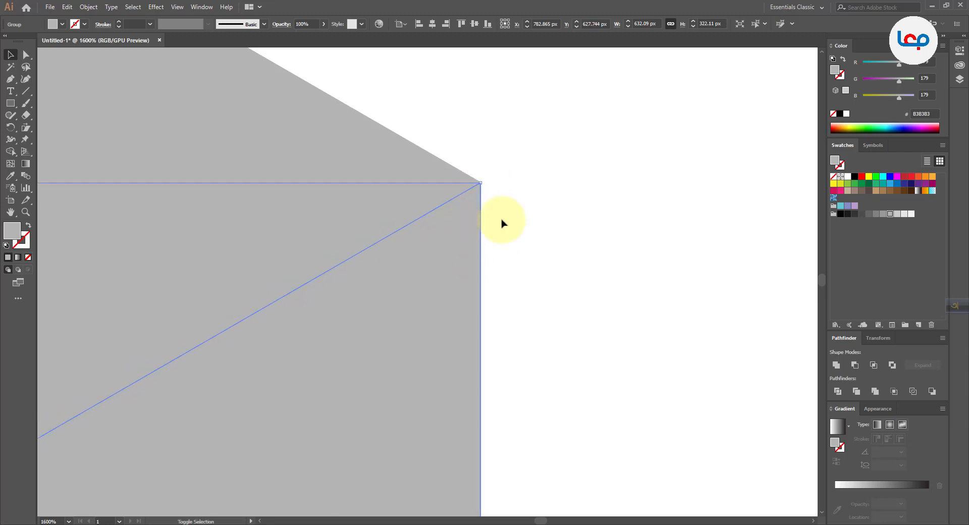
left_click(534, 214)
scroll(479, 182, "up", 3)
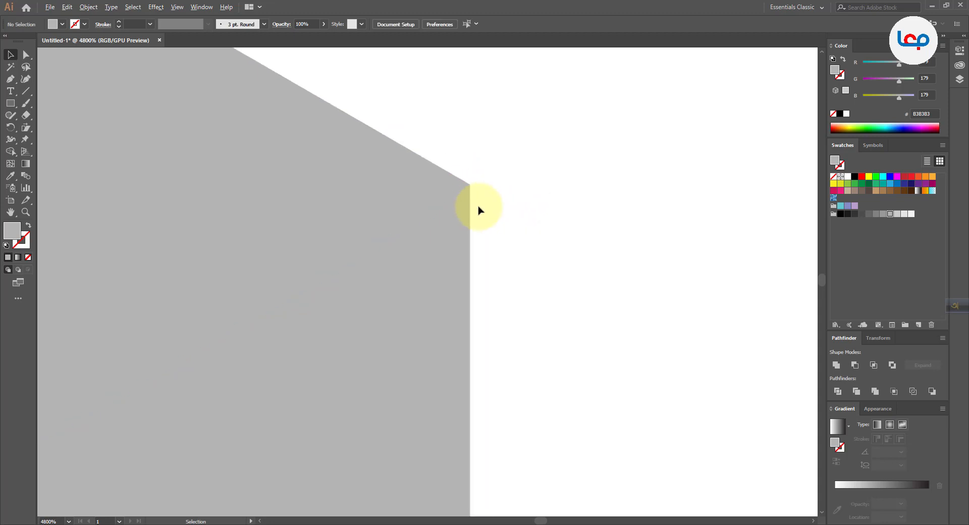
left_click(457, 226)
left_click_drag(456, 230, 457, 227)
left_click(529, 218)
scroll(529, 218, "down", 12)
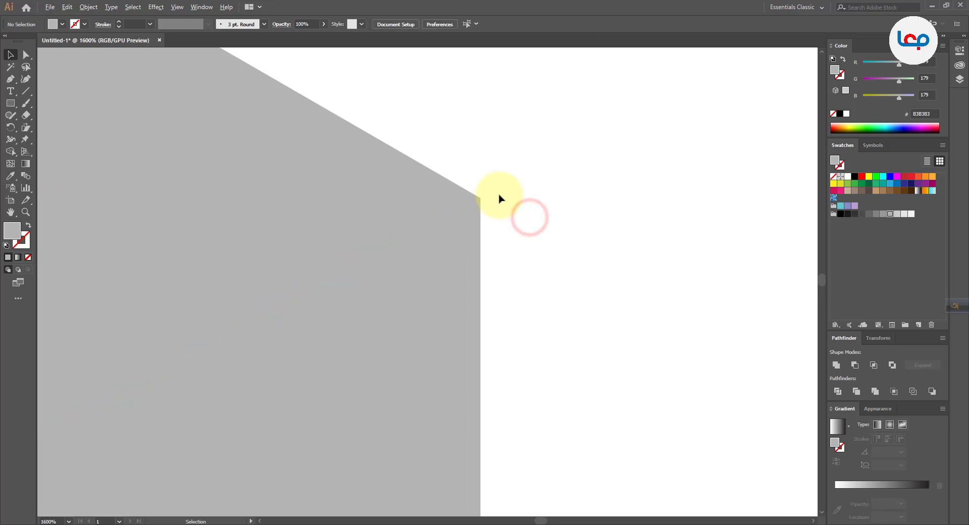
Group the upper and lower chevrons into one hexagonal ring.
left_click(424, 276)
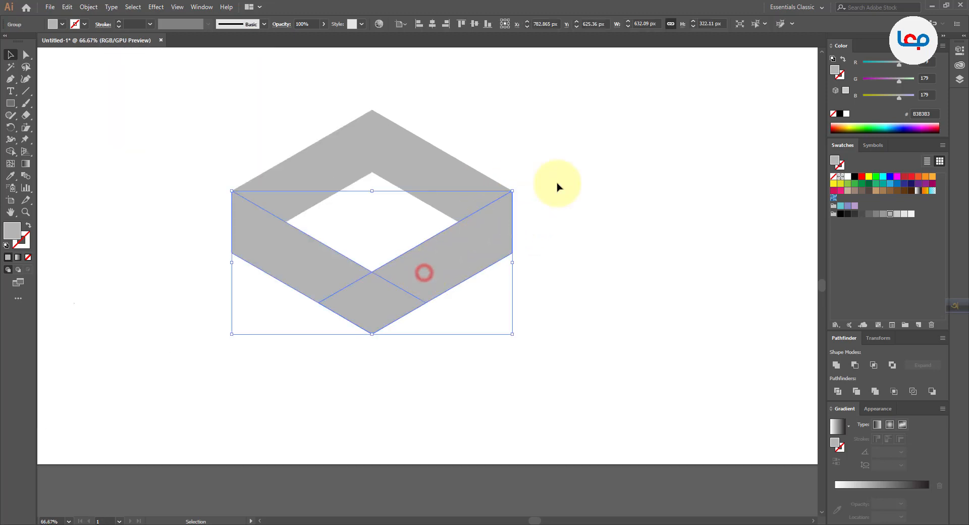
scroll(389, 162, "down", 2)
scroll(398, 162, "up", 1)
right_click(399, 158)
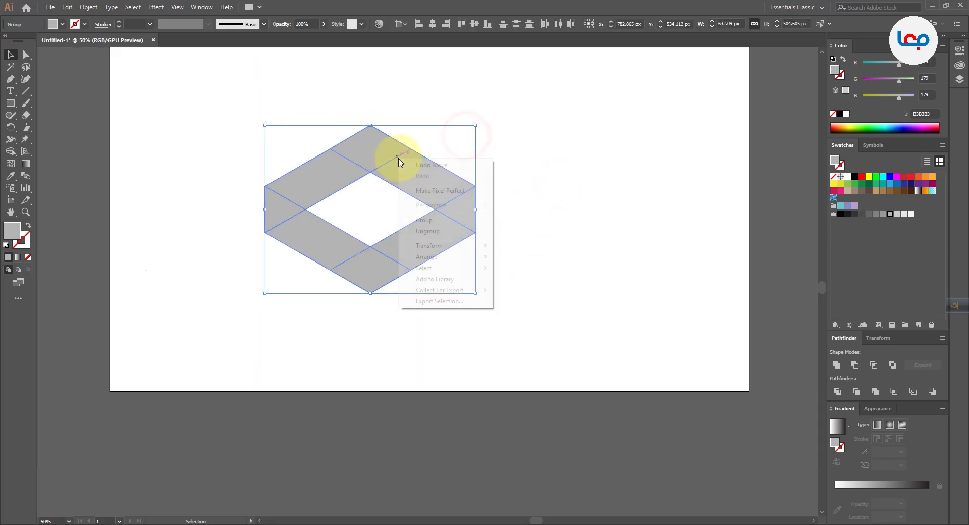
left_click(431, 218)
scroll(384, 250, "down", 1)
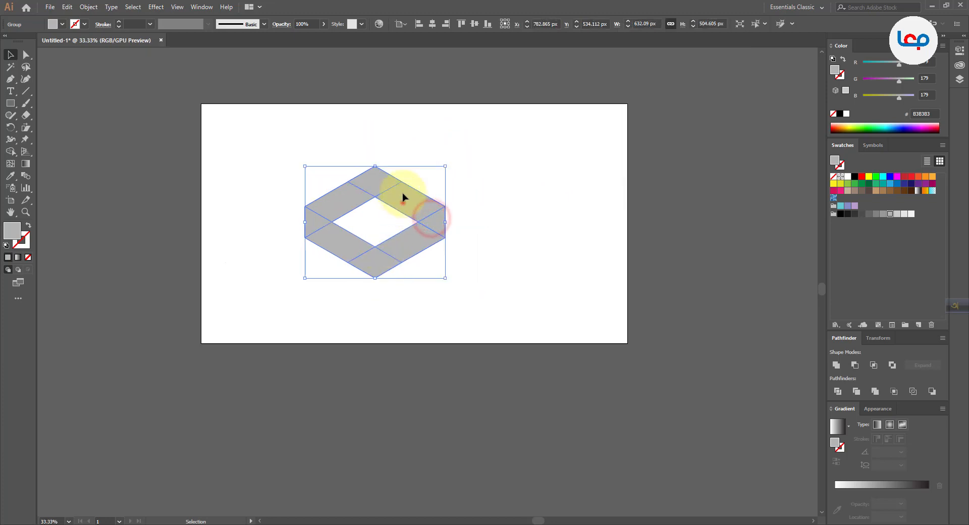
Move the hexagonal ring to the upper part of the artboard and paste a copy of it in front.
left_click(402, 202)
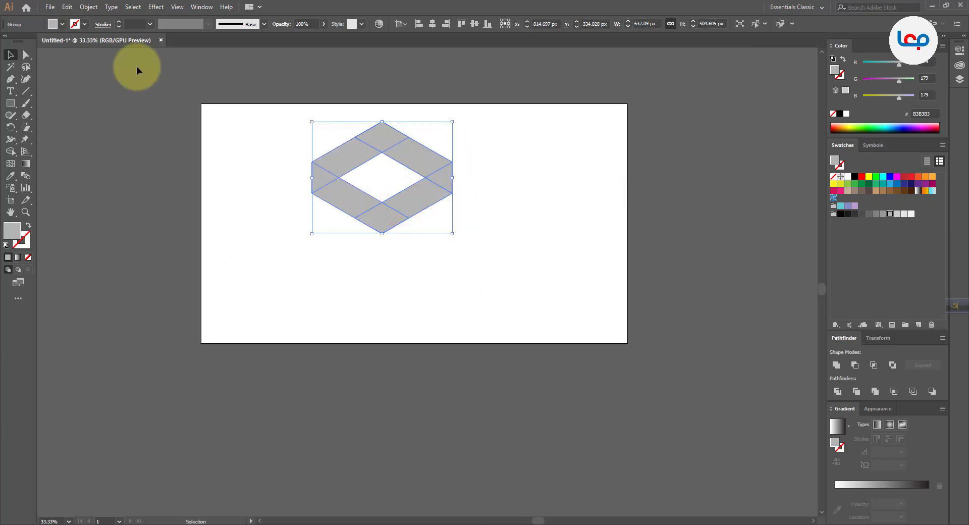
left_click(65, 7)
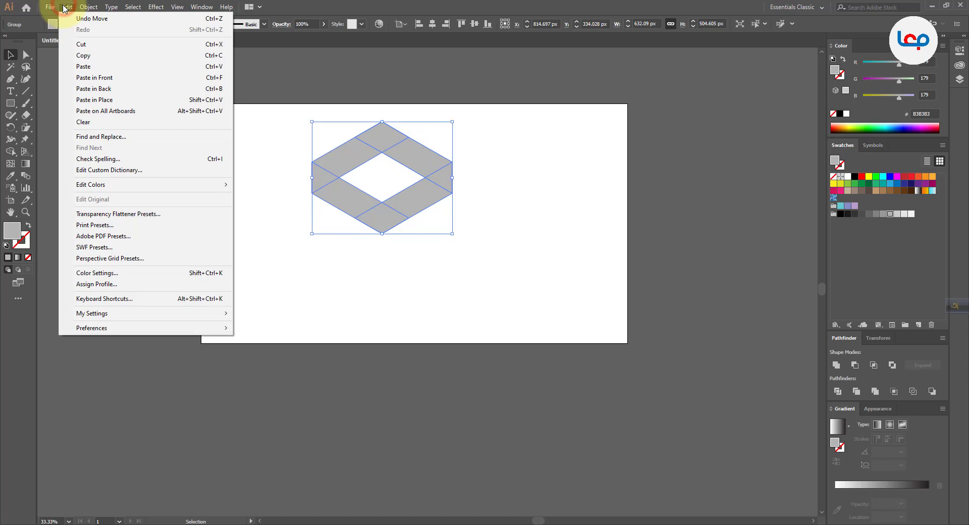
left_click(84, 56)
left_click(67, 7)
left_click(93, 78)
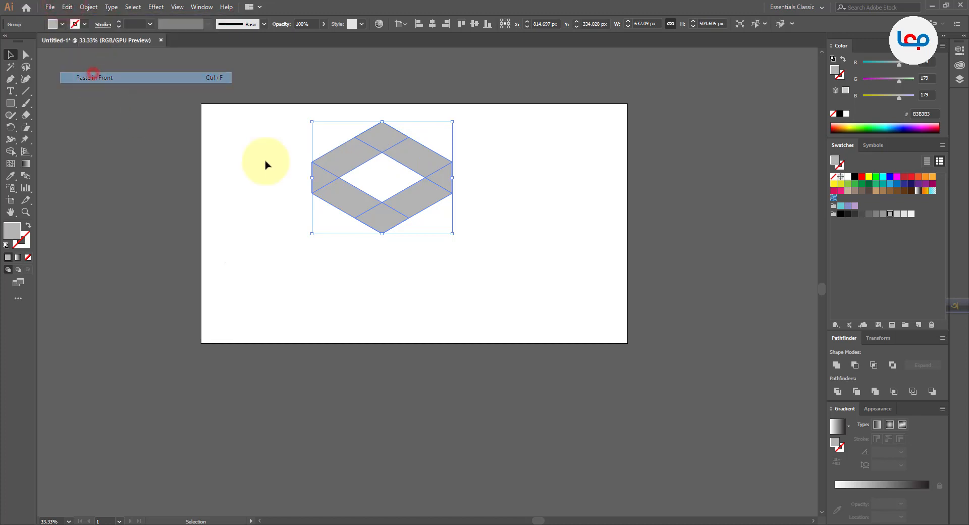
Move the copied ring straight down so its top corner overlaps the upper ring's lower corner, near the diamond opening's tip.
left_click_drag(409, 159, 418, 246)
scroll(383, 218, "up", 7)
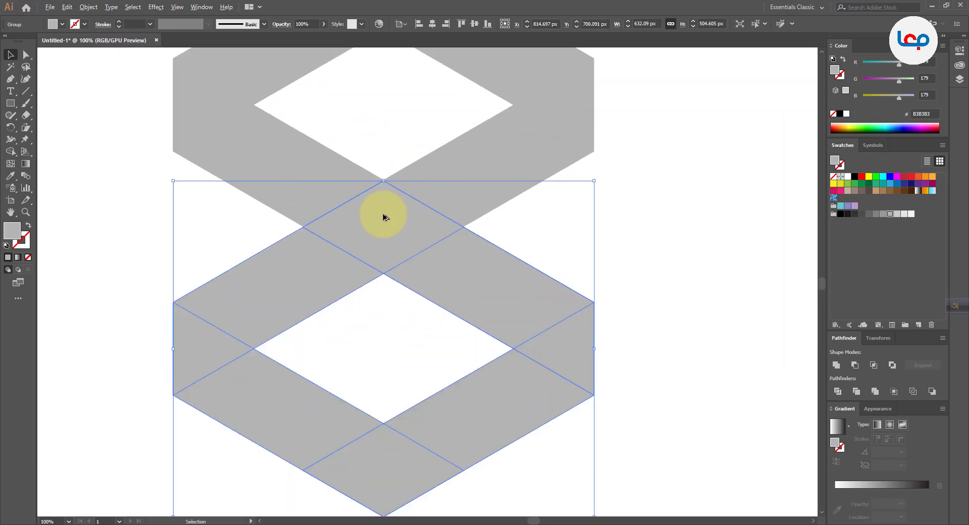
scroll(395, 151, "up", 4)
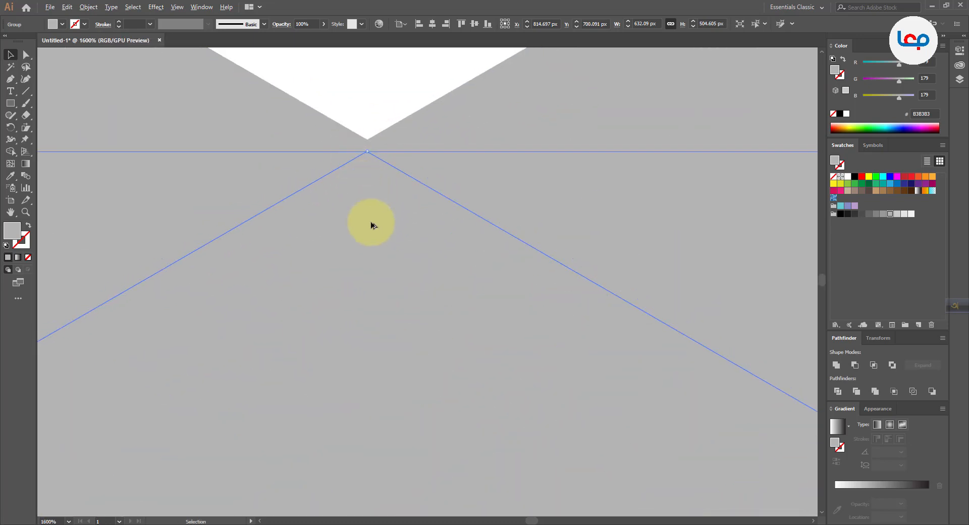
left_click_drag(370, 224, 374, 221)
Fine-tune the lower ring's vertical position until its top corner meets the lower tip of the upper diamond opening.
scroll(367, 145, "up", 8)
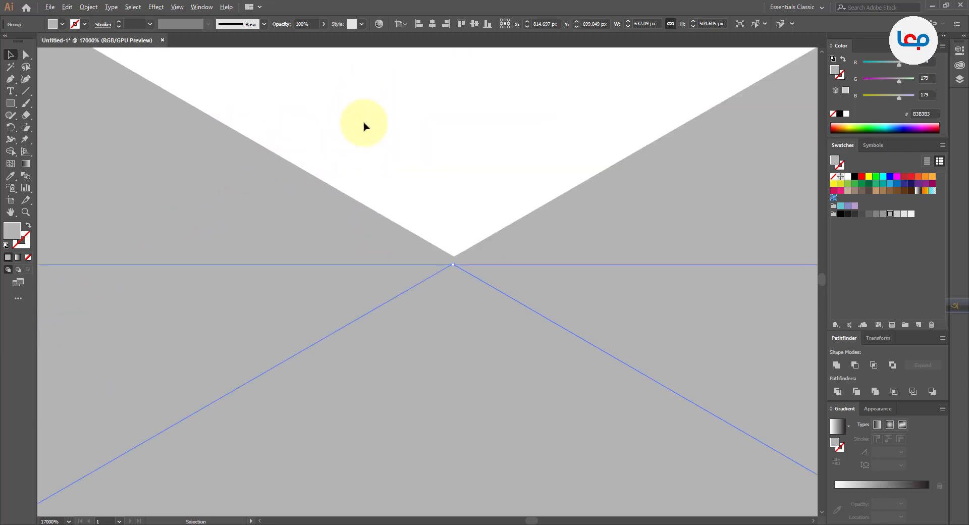
scroll(465, 281, "up", 2)
left_click_drag(571, 188, 274, 446)
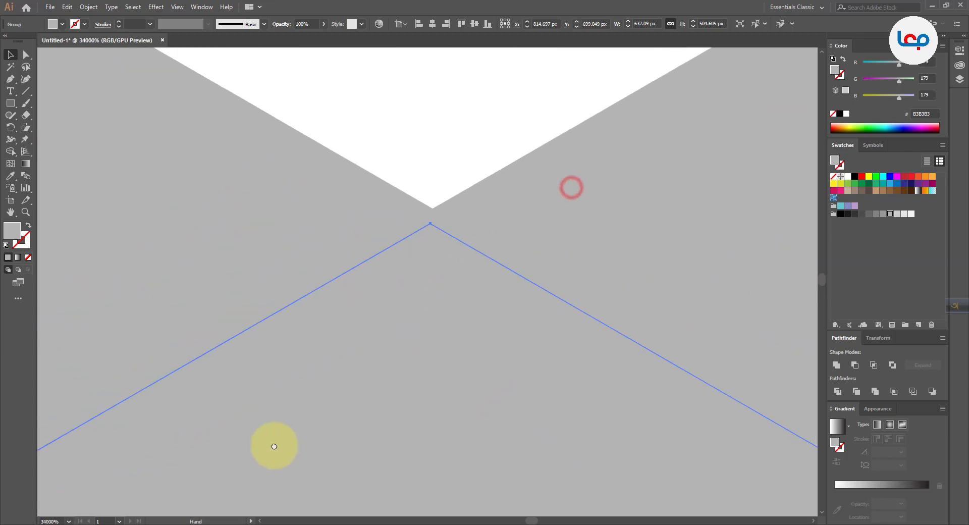
left_click_drag(363, 373, 361, 330)
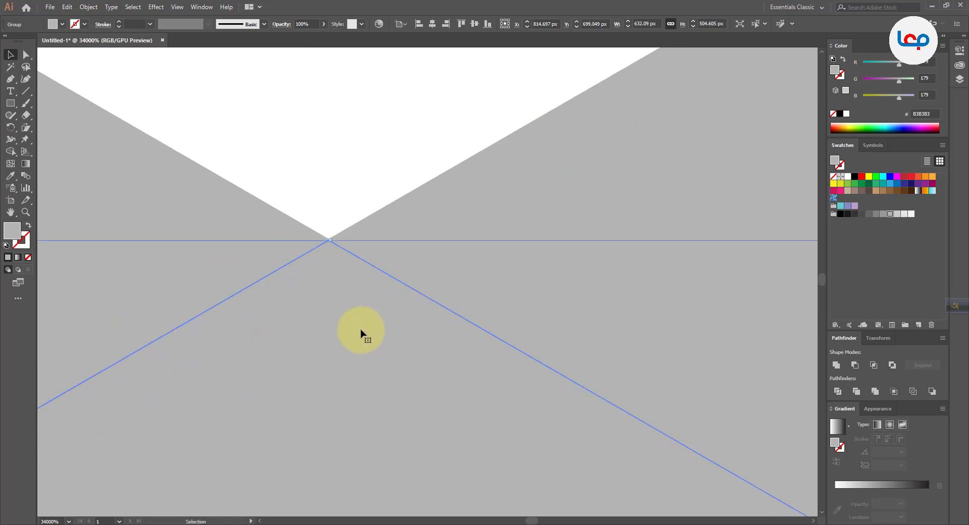
scroll(338, 247, "up", 2)
left_click_drag(337, 246, 322, 195)
left_click(325, 235)
left_click_drag(325, 233, 325, 233)
Try to align the upper and lower rings on their horizontal centres.
left_click(320, 158)
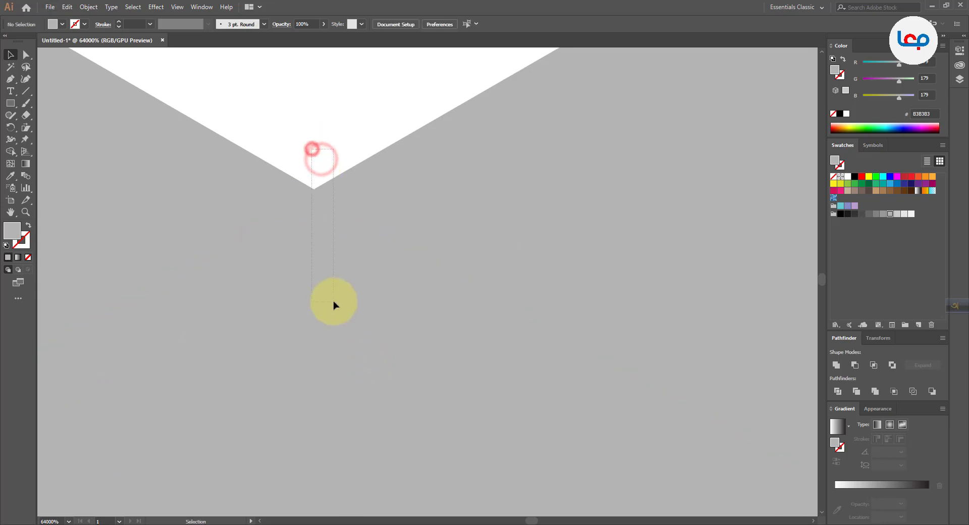
left_click(458, 193)
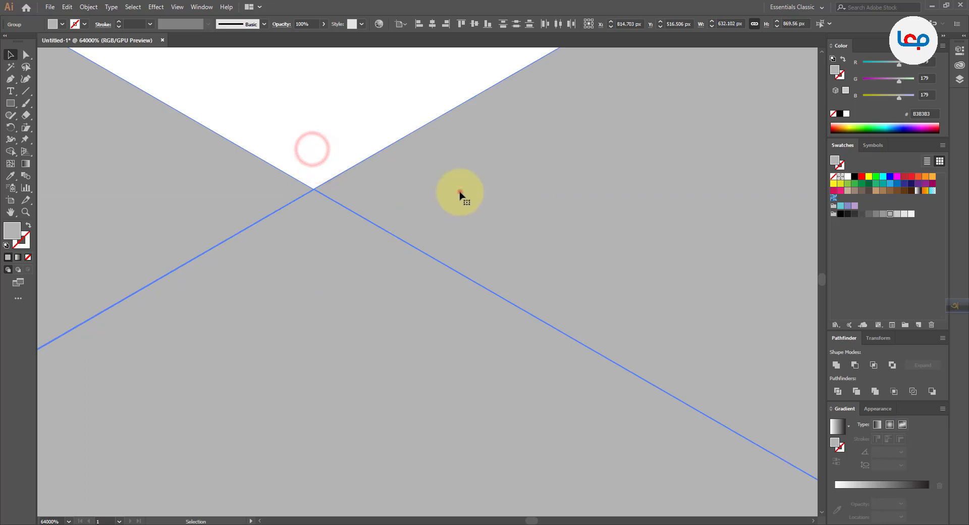
left_click(432, 24)
left_click(340, 119)
left_click(325, 251)
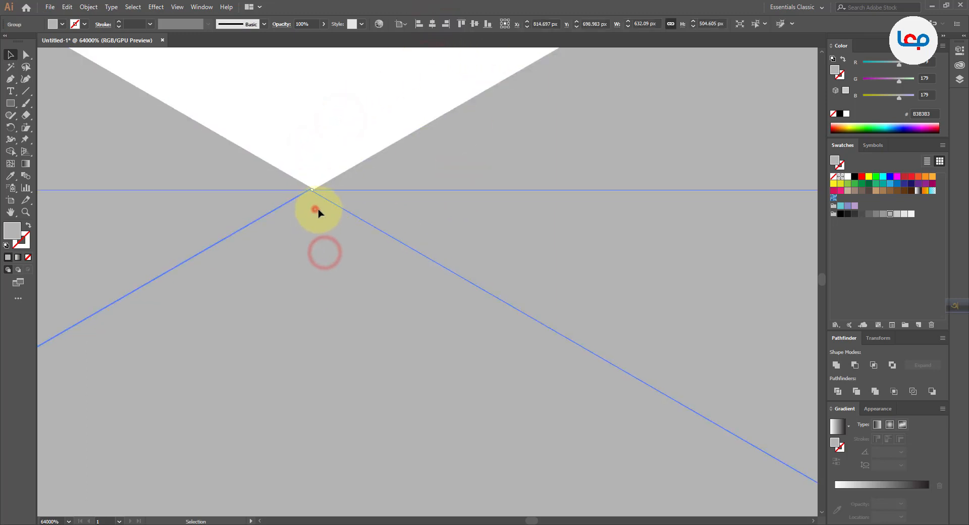
Nudge the lower ring slightly sideways so its top corner sits exactly on the diamond tip, and deselect it.
left_click_drag(318, 209, 317, 223)
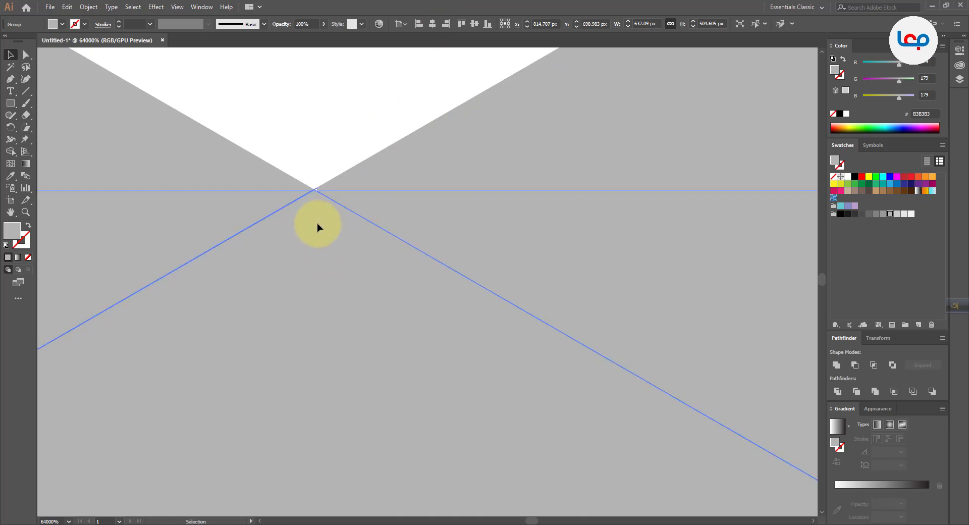
left_click(336, 121)
left_click(320, 213)
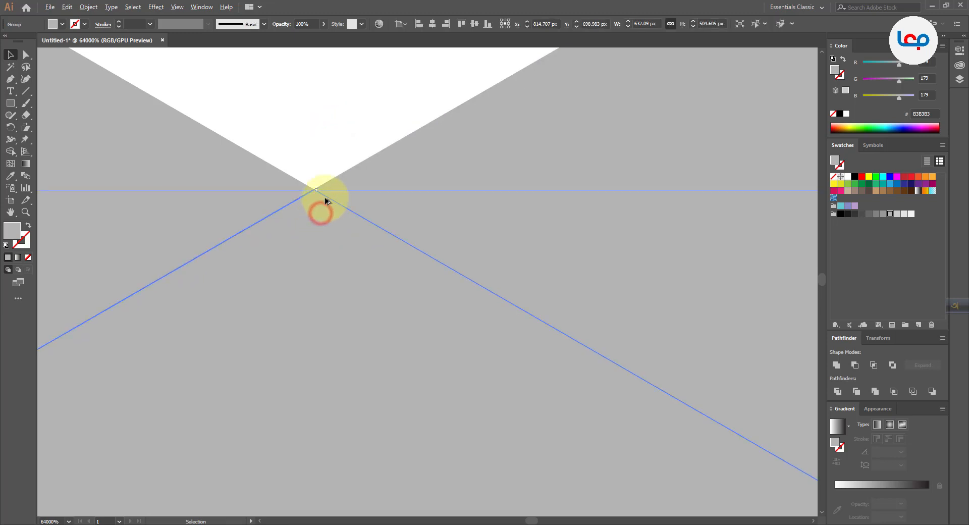
scroll(323, 212, "down", 15)
scroll(338, 217, "down", 2)
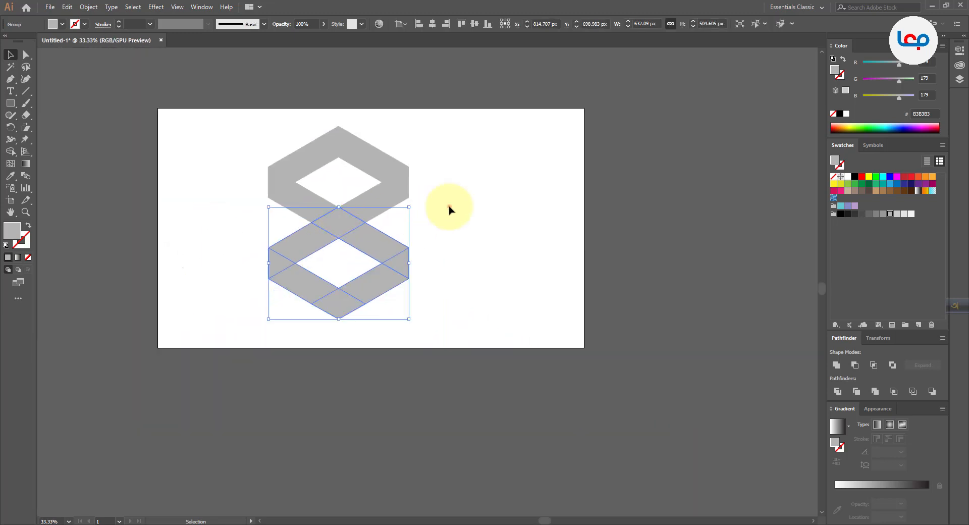
left_click(449, 208)
scroll(331, 193, "up", 1)
left_click_drag(348, 239, 450, 341)
left_click(502, 324)
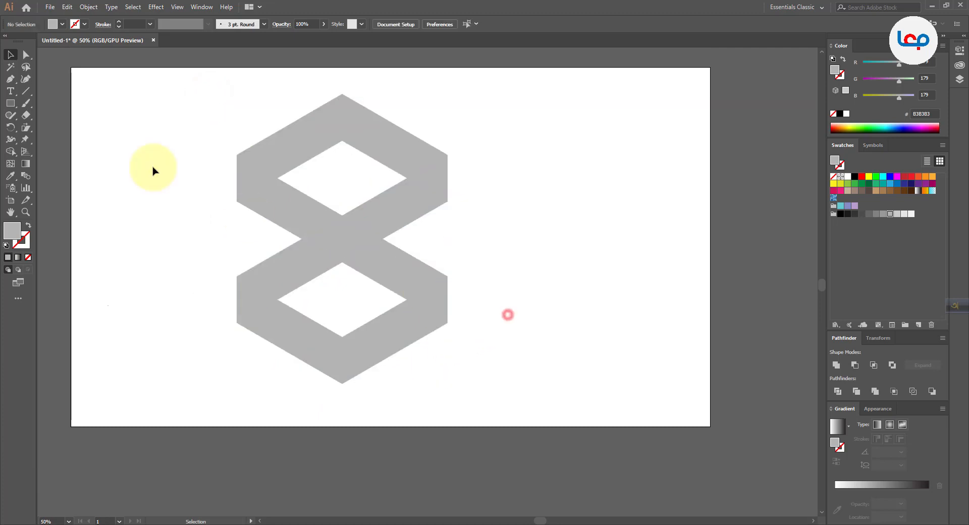
Draw a vertical line about 1011 px long through both rings and centre it horizontally on the upper ring.
left_click(26, 91)
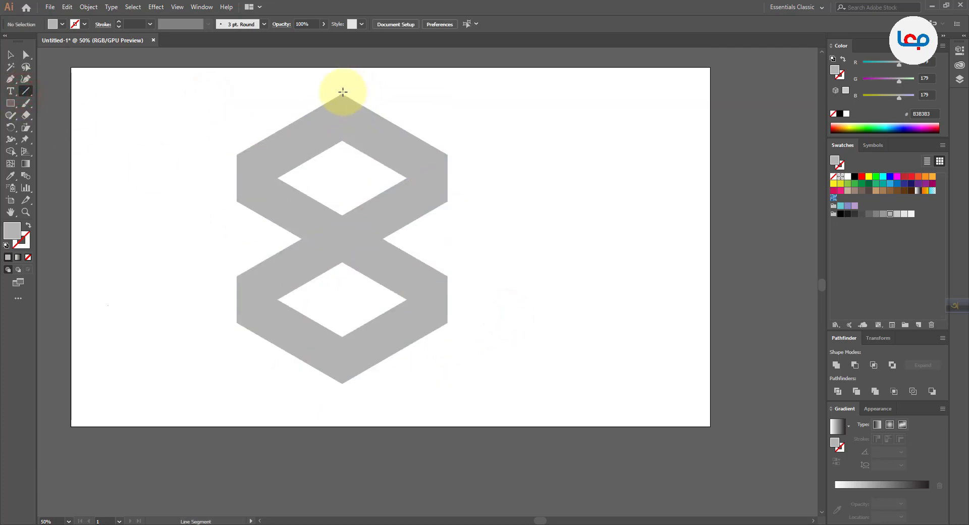
mouse_move(341, 74)
left_mouse_down()
mouse_move(328, 383)
mouse_move(337, 409)
left_mouse_up()
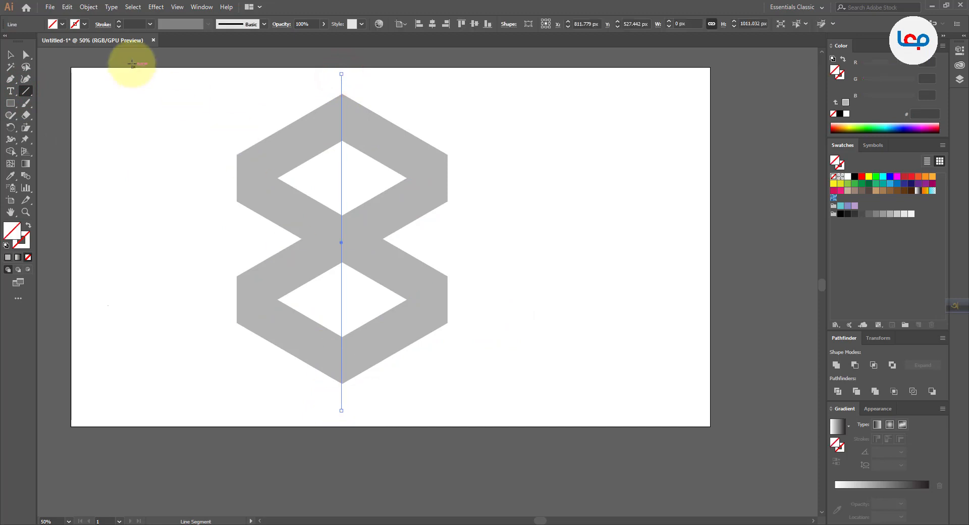
left_click(7, 56)
left_click_drag(216, 96, 370, 138)
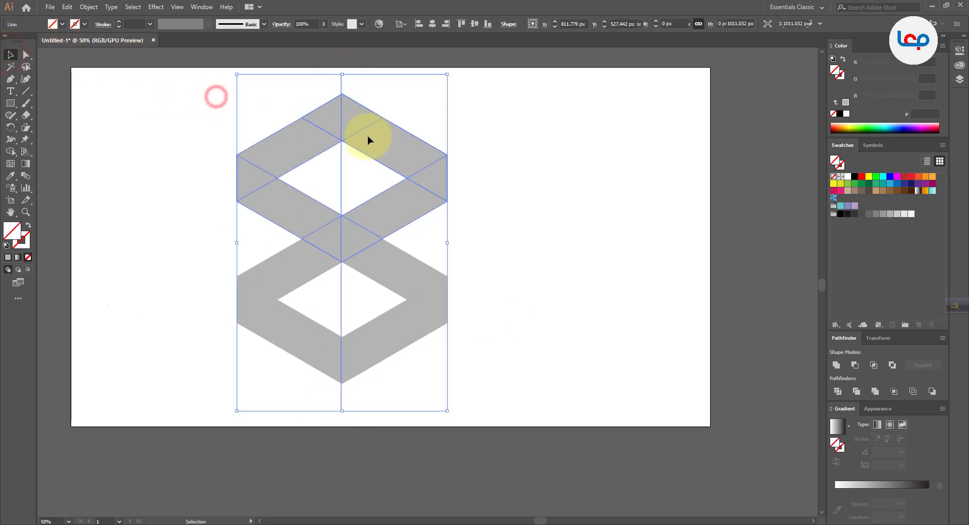
left_click(367, 130)
left_click(432, 28)
left_click(543, 165)
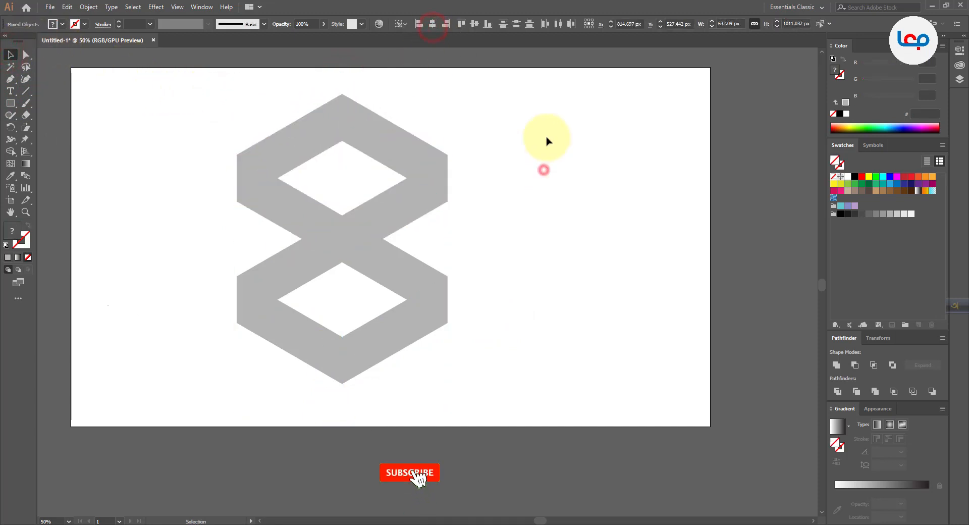
Select both rings and the line, and trim the line ends protruding beyond the rings with Shape Builder.
left_click_drag(545, 108, 253, 333)
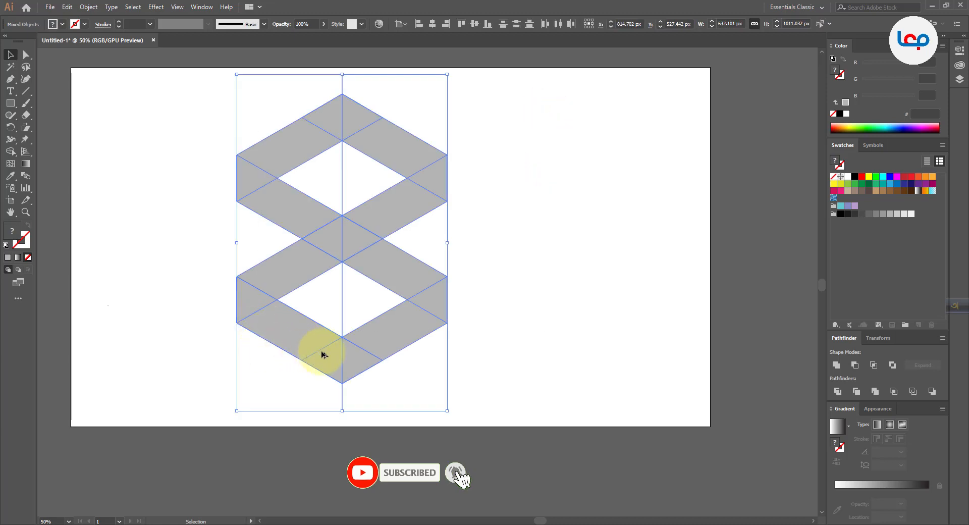
scroll(323, 356, "down", 1)
scroll(348, 211, "up", 1)
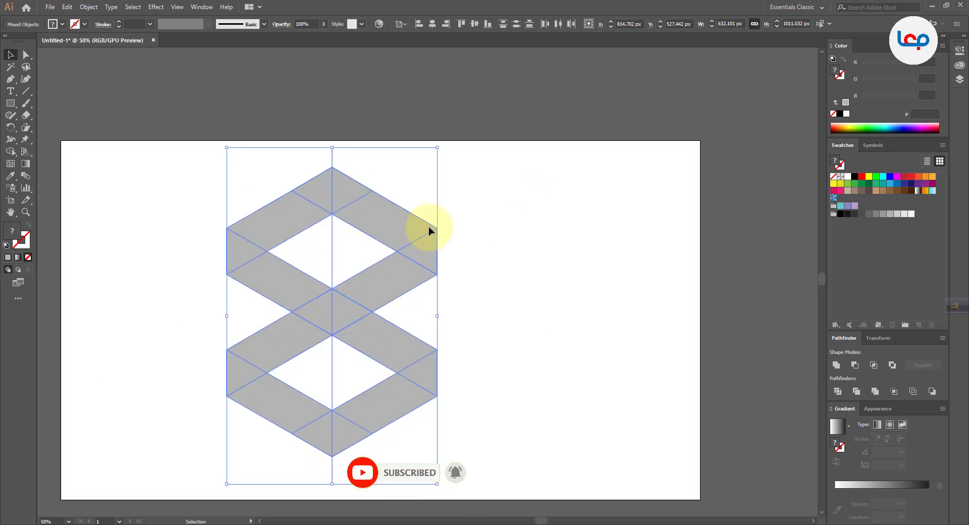
left_click(11, 152)
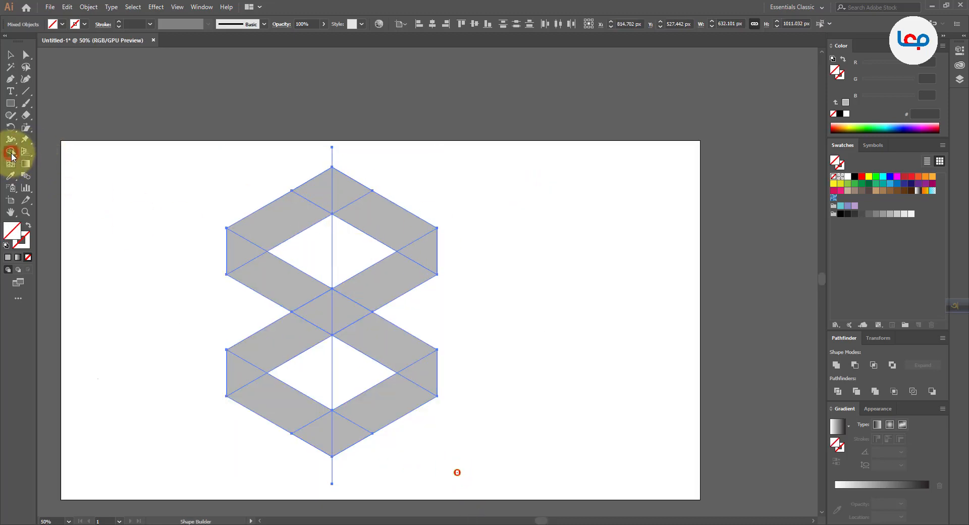
left_click(335, 156, "alt")
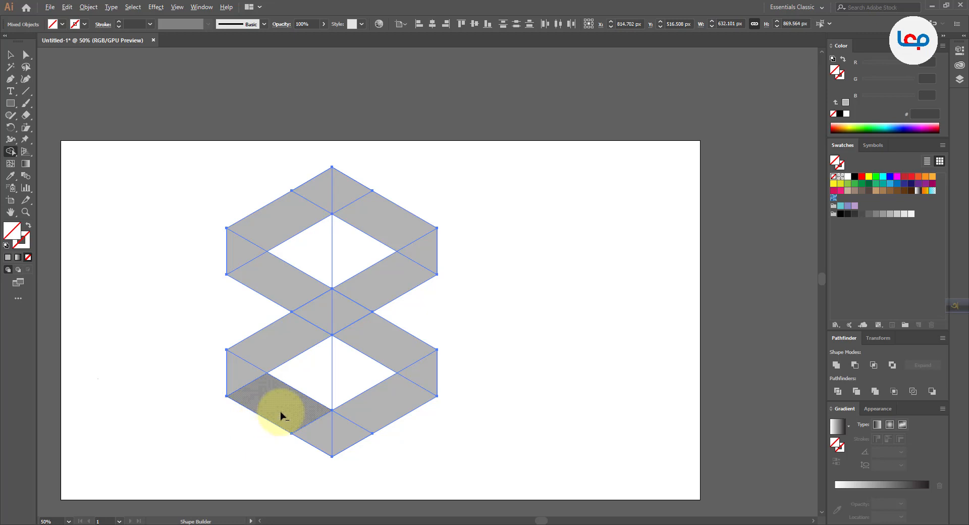
Remove the upper ring's lower-left bar and the centre line inside its diamond opening with Shape Builder.
left_click_drag(246, 303, 338, 259)
left_click_drag(367, 313, 328, 307)
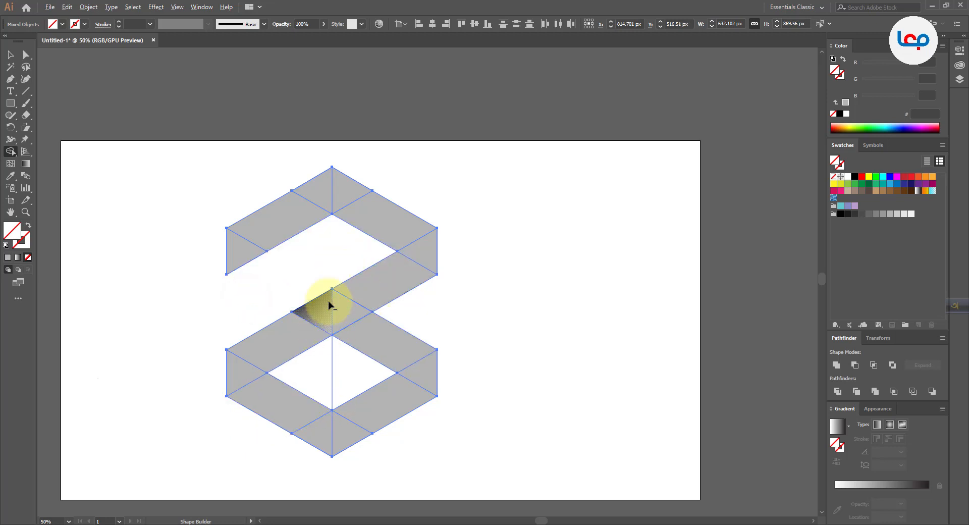
Merge the long diagonal band across both rings into one shape, and the top chevron pieces into another.
scroll(287, 363, "up", 1)
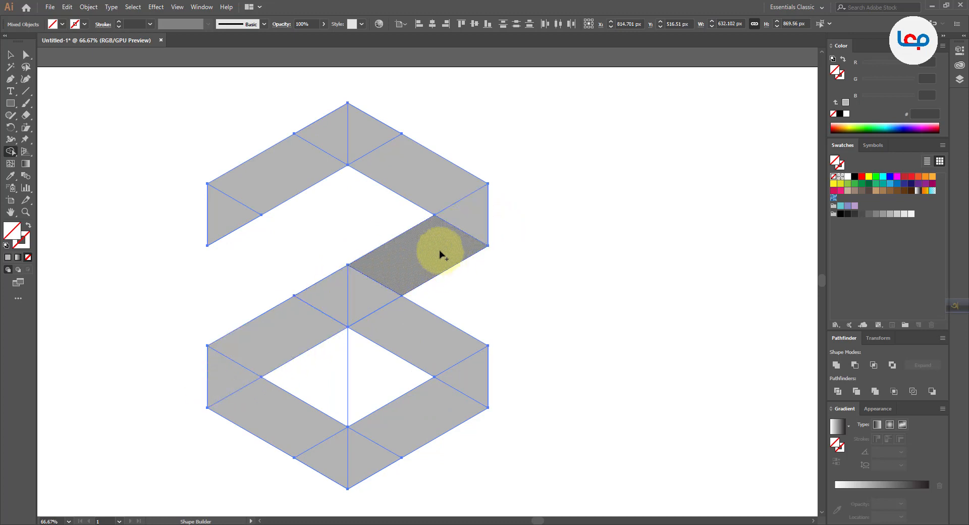
mouse_move(440, 254)
left_mouse_down()
mouse_move(378, 277)
mouse_move(226, 369)
left_mouse_up()
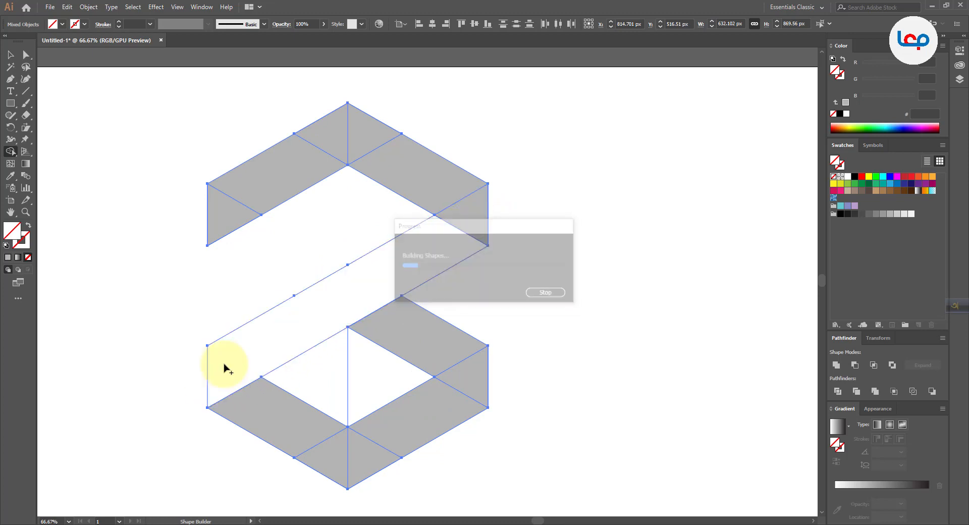
mouse_move(231, 209)
left_mouse_down()
mouse_move(347, 139)
mouse_move(406, 157)
mouse_move(473, 215)
left_mouse_up()
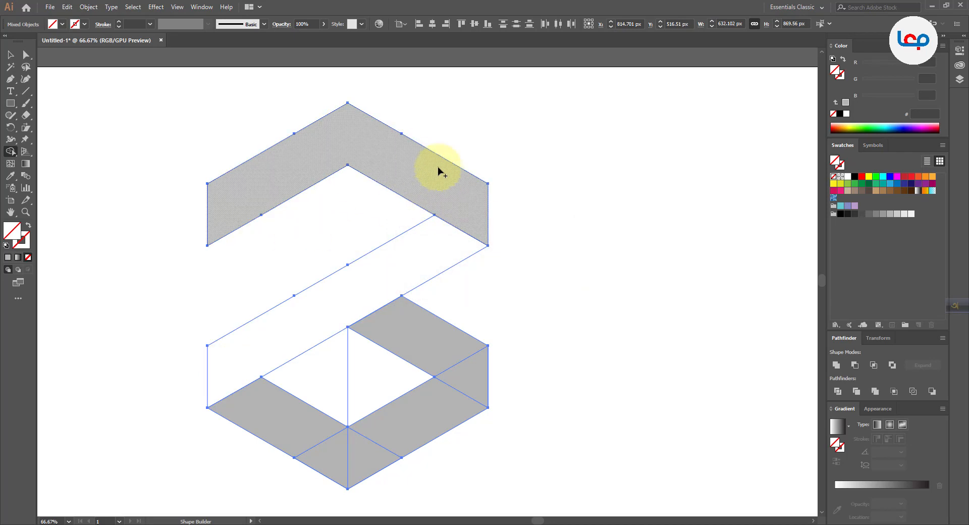
Remove the lower ring's lower-left bar and the centre line inside its diamond opening with Shape Builder.
scroll(437, 178, "down", 2)
scroll(408, 275, "up", 1)
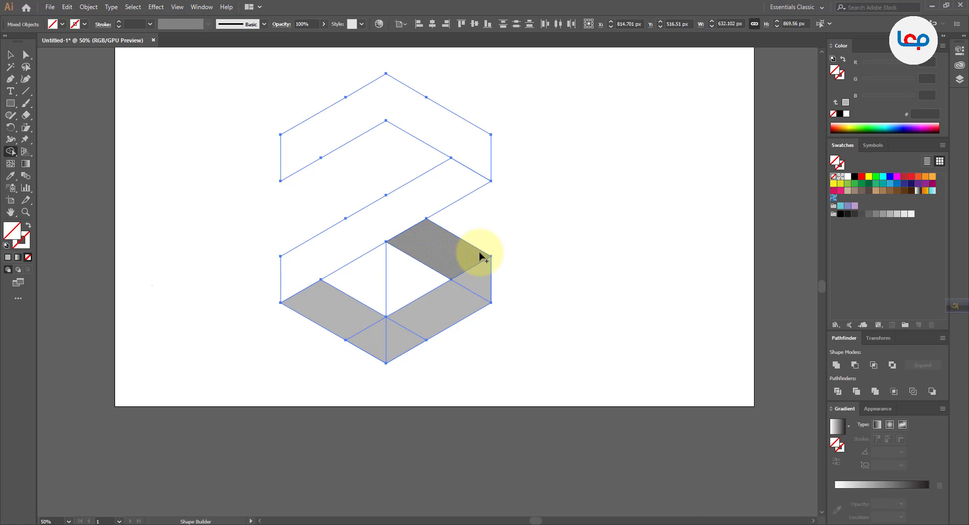
left_click(444, 250)
left_click(380, 277)
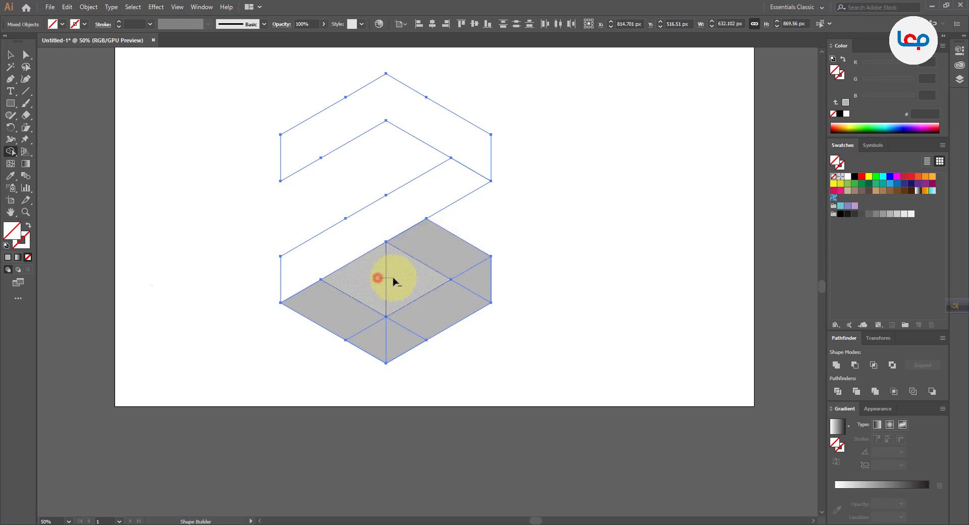
mouse_move(399, 280)
left_mouse_down()
mouse_move(344, 292)
mouse_move(288, 328)
left_mouse_up()
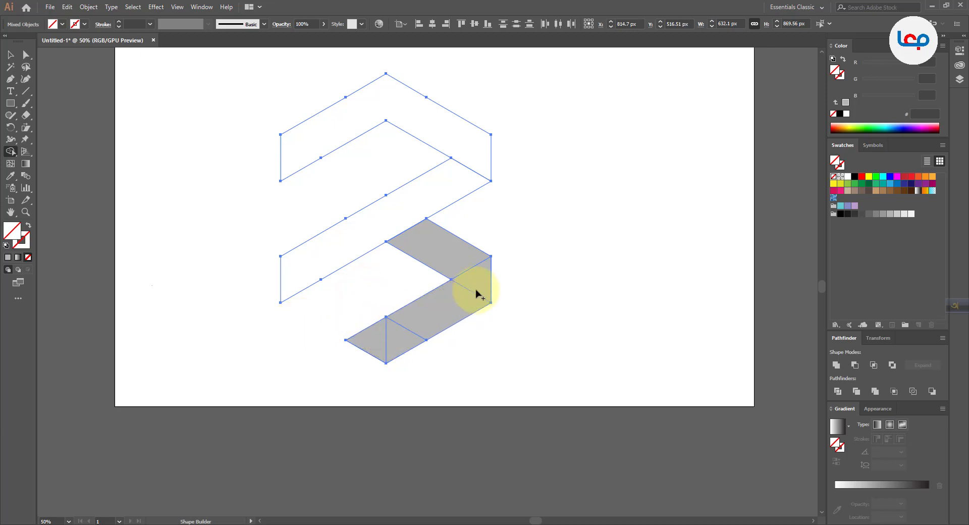
Merge the lower ring's lower-right bar with its bottom tip, and build the short upper-right bar as its own shape.
mouse_move(459, 278)
left_mouse_down()
mouse_move(471, 292)
mouse_move(381, 334)
left_mouse_up()
left_click(433, 259)
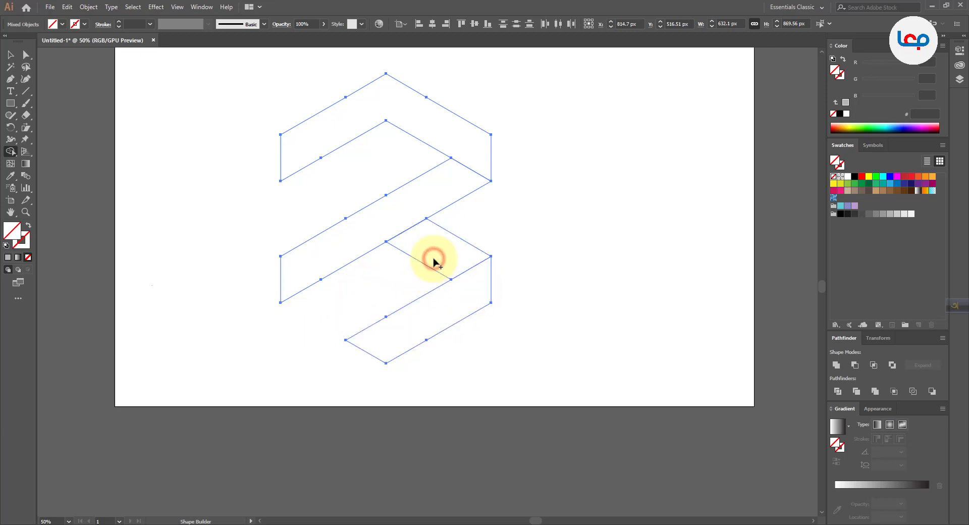
left_click(434, 260)
left_click(428, 258, "alt")
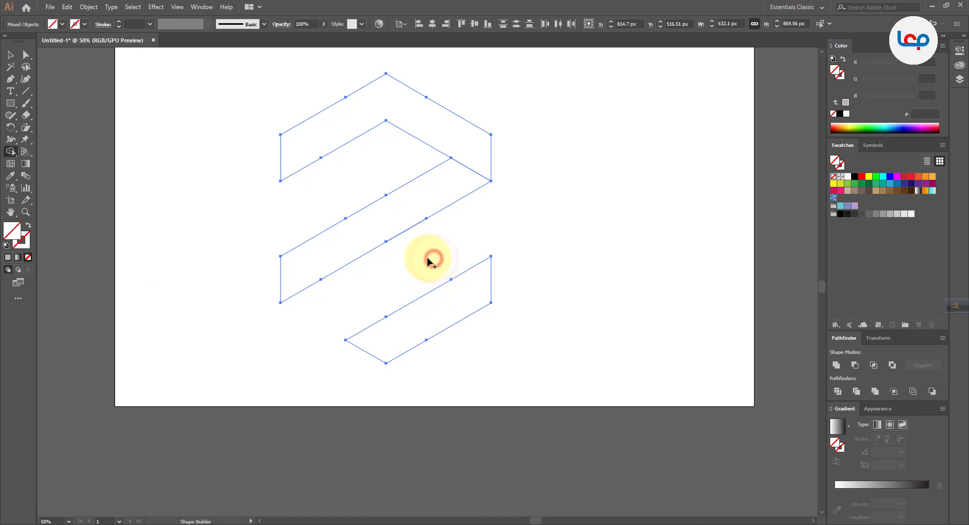
key("ctrl+z")
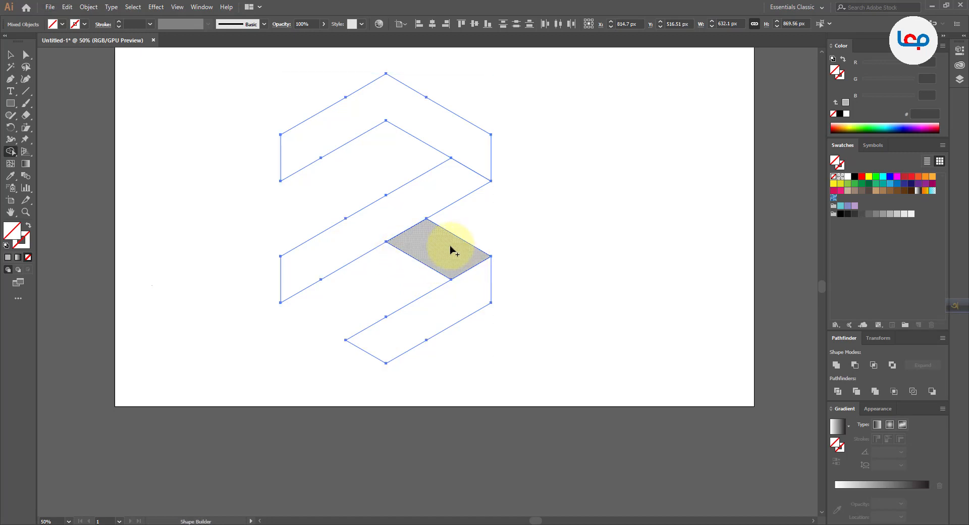
Remove the edge dividing the long diagonal band from the lower ring's short upper-right bar with Shape Builder.
left_click(406, 229, "alt")
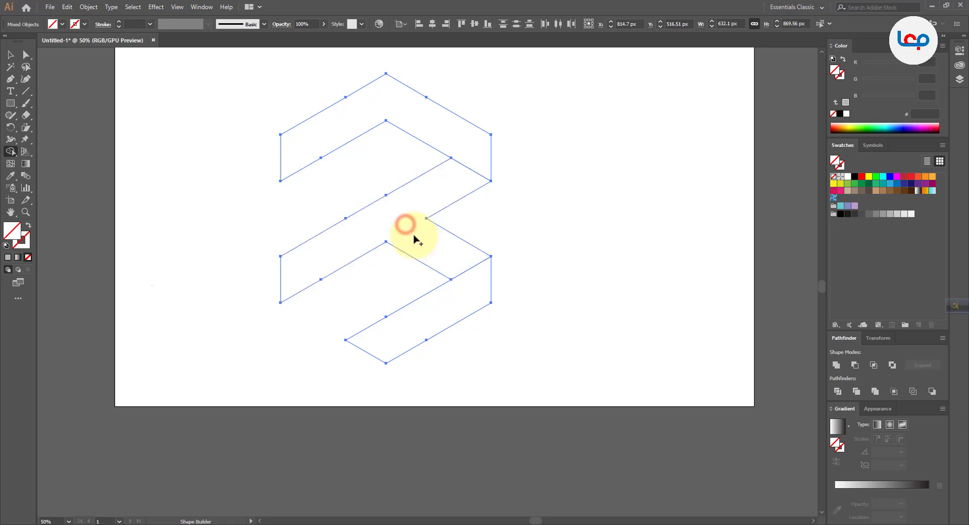
scroll(385, 242, "down", 1)
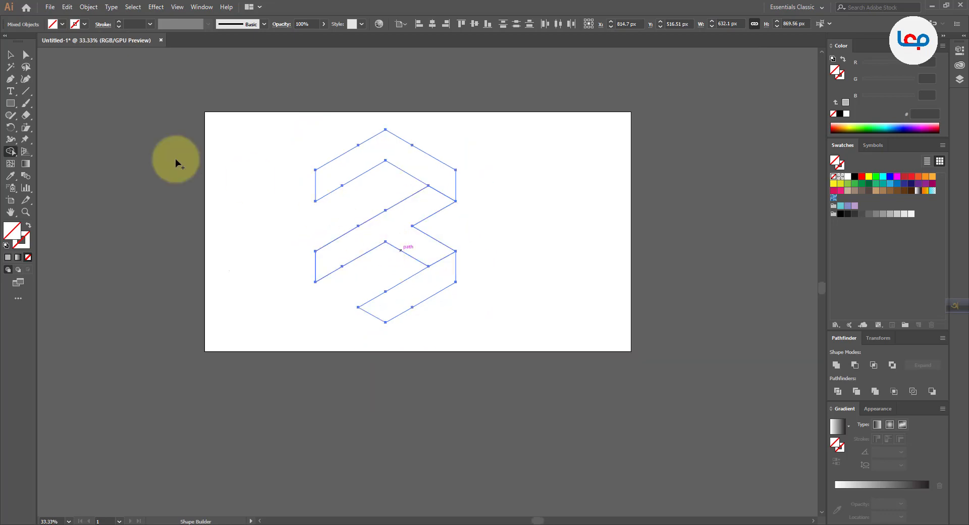
Fill all the logo bands with mid grey 808080, leaving the swatch definition unchanged.
left_click(10, 54)
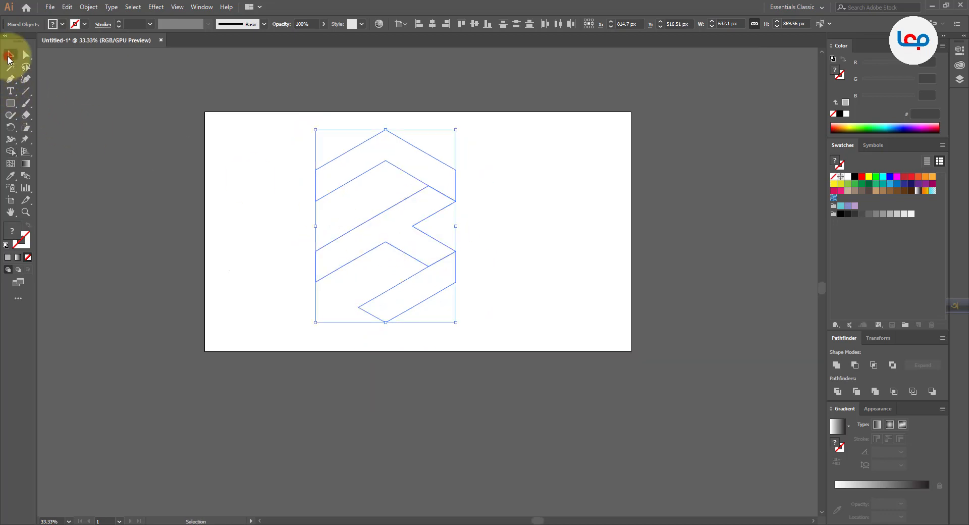
left_click(878, 215)
left_click(511, 267)
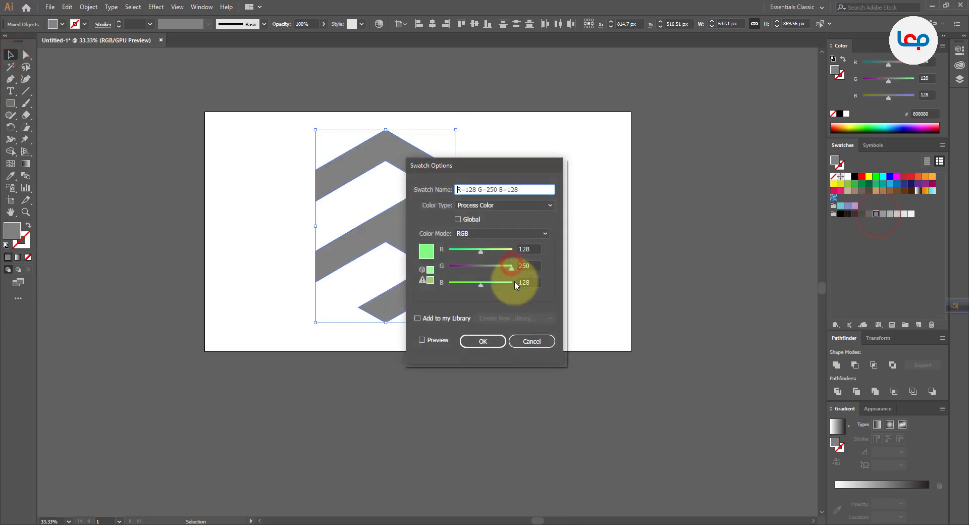
left_click(540, 343)
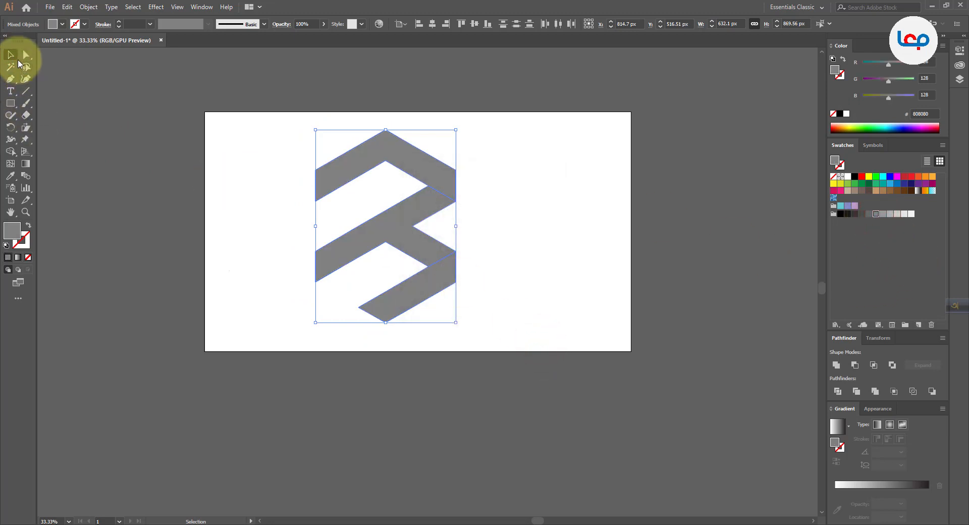
left_click(86, 85)
double_click(442, 180)
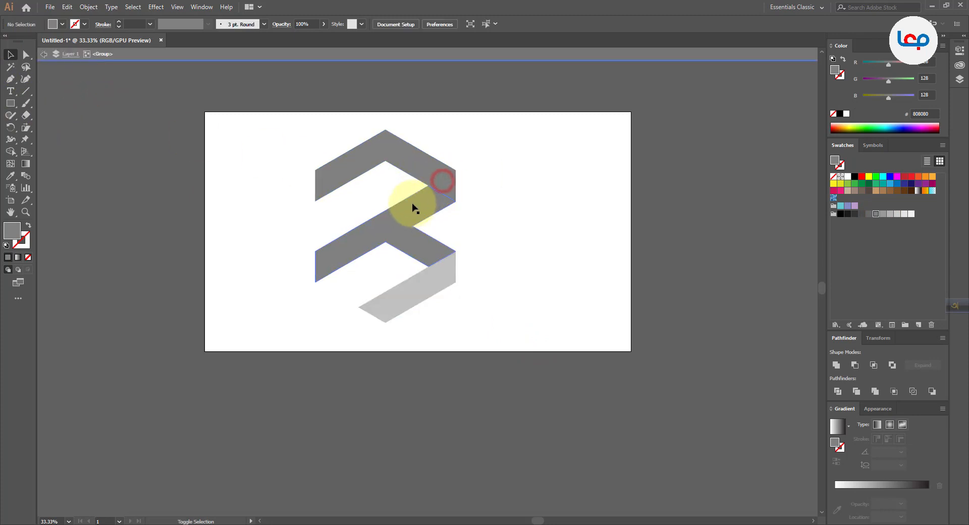
double_click(527, 184)
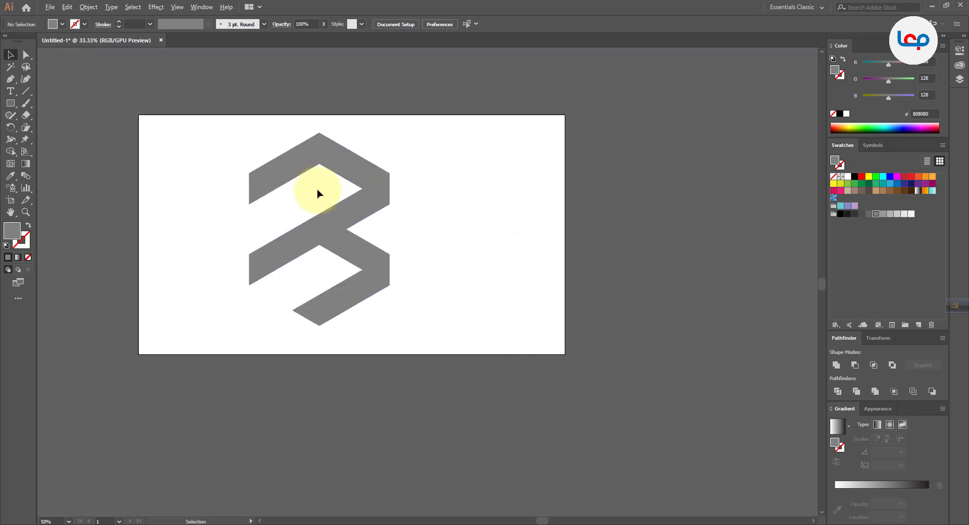
Select all the logo bands and move them about 375 px to the right on the artboard.
left_click(345, 168)
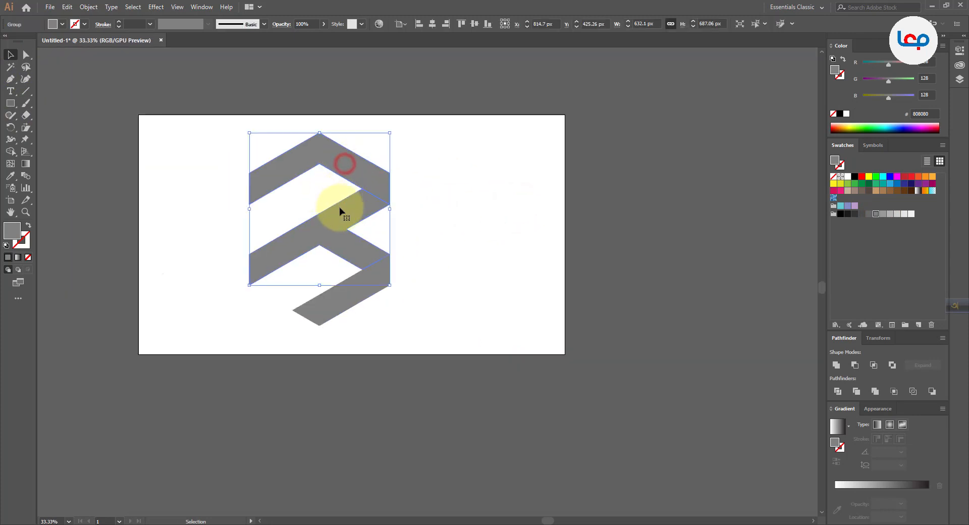
left_click(335, 299, "shift")
left_click_drag(349, 260, 431, 259)
left_click(501, 255)
left_click(534, 254)
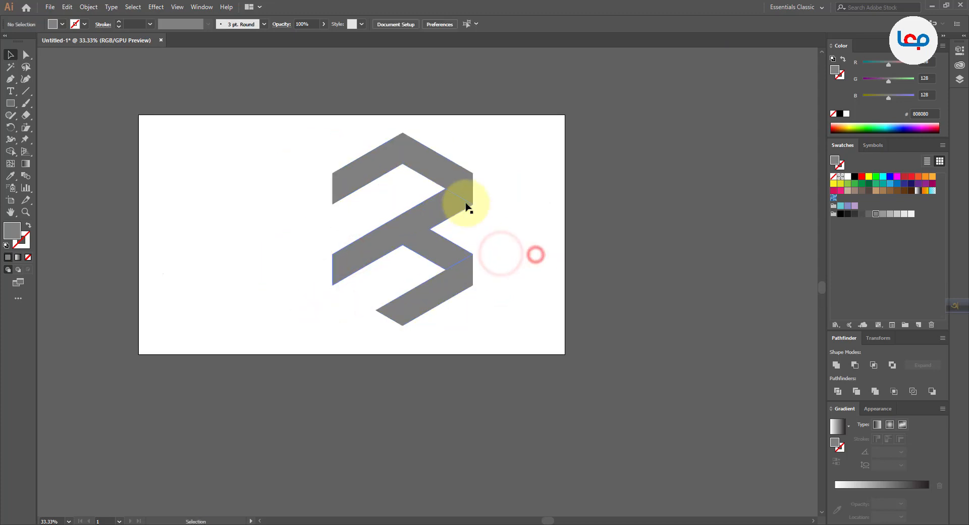
Ungroup the top chevron and the middle band completely so each can be selected as a separate path.
left_click(465, 202)
left_click(485, 195)
right_click(457, 186)
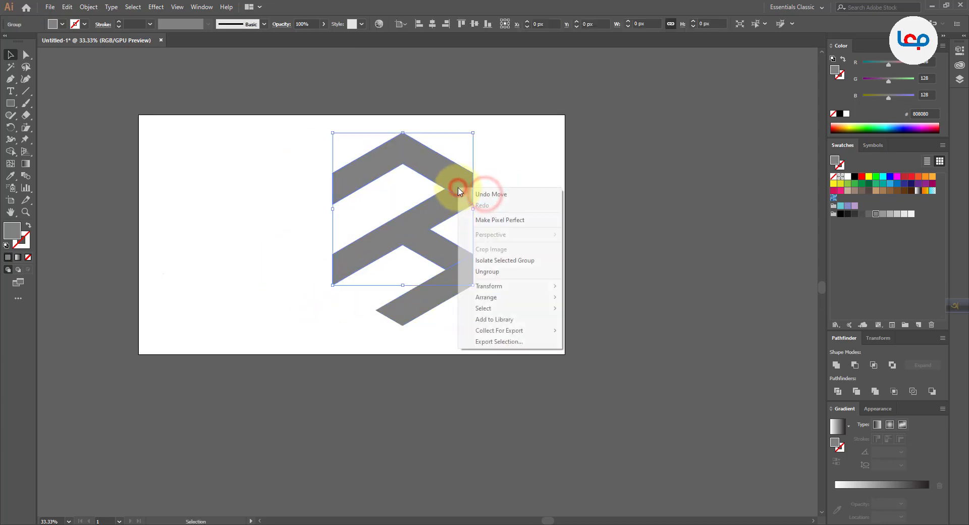
left_click(488, 271)
left_click(526, 230)
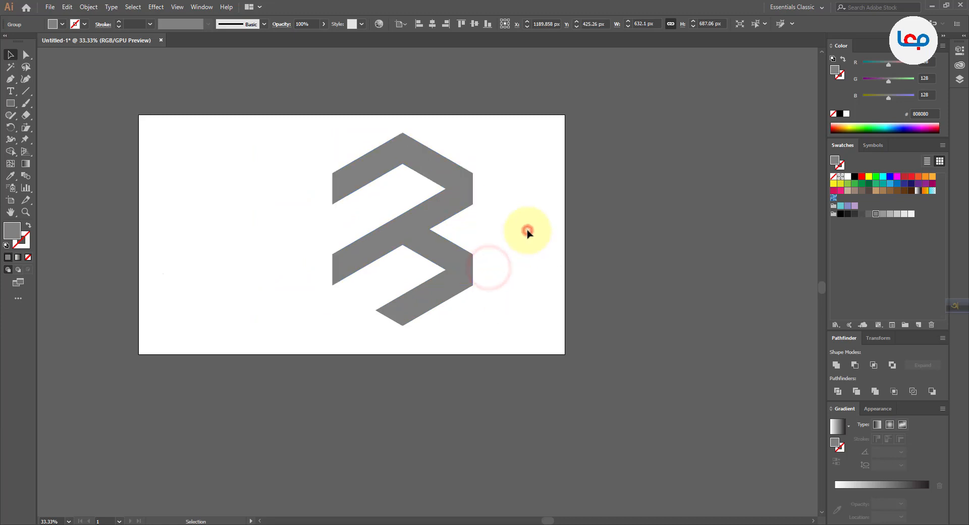
left_click(412, 228)
right_click(412, 228)
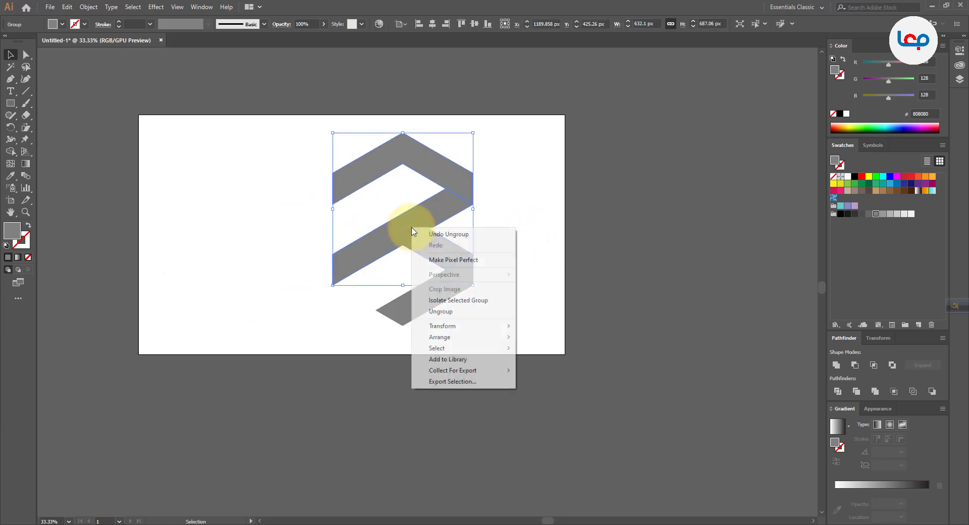
left_click(439, 311)
left_click(530, 281)
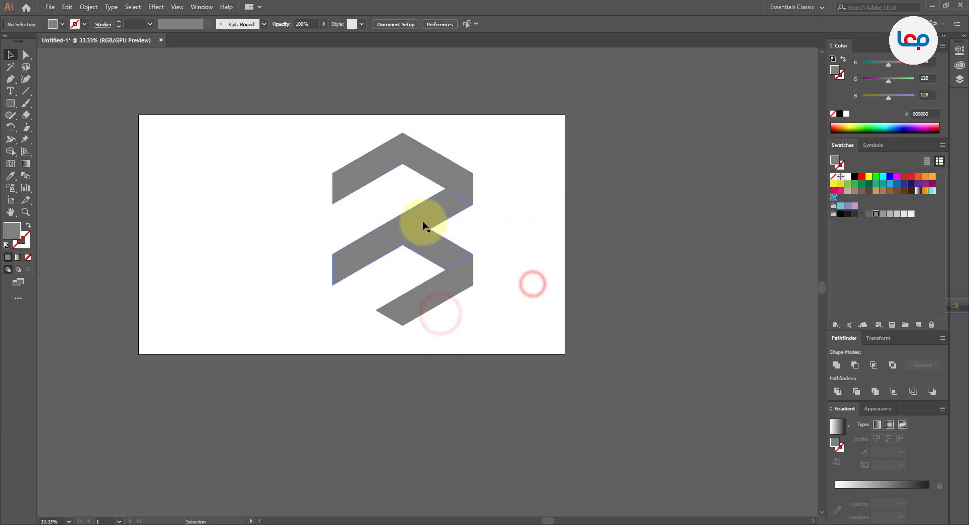
Fill the middle band with blue 0071BC.
left_click(422, 222)
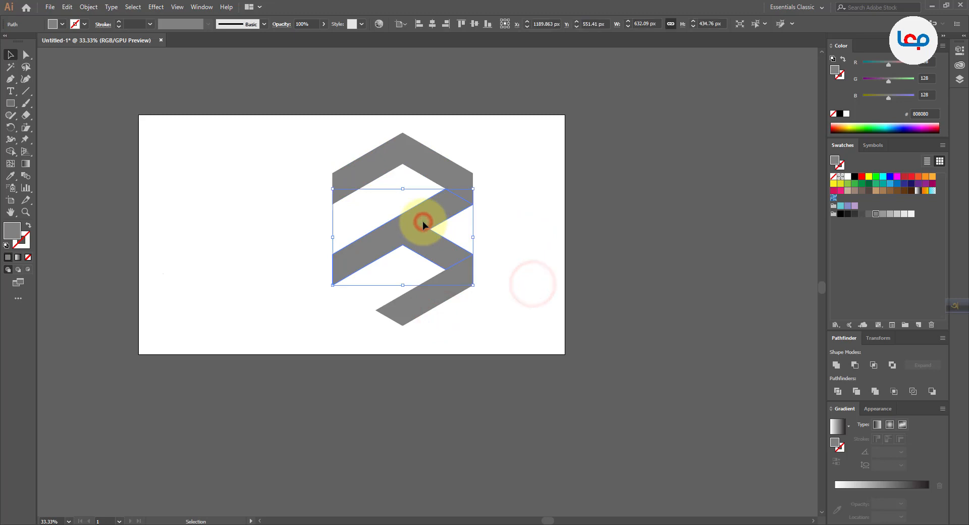
left_click(897, 184)
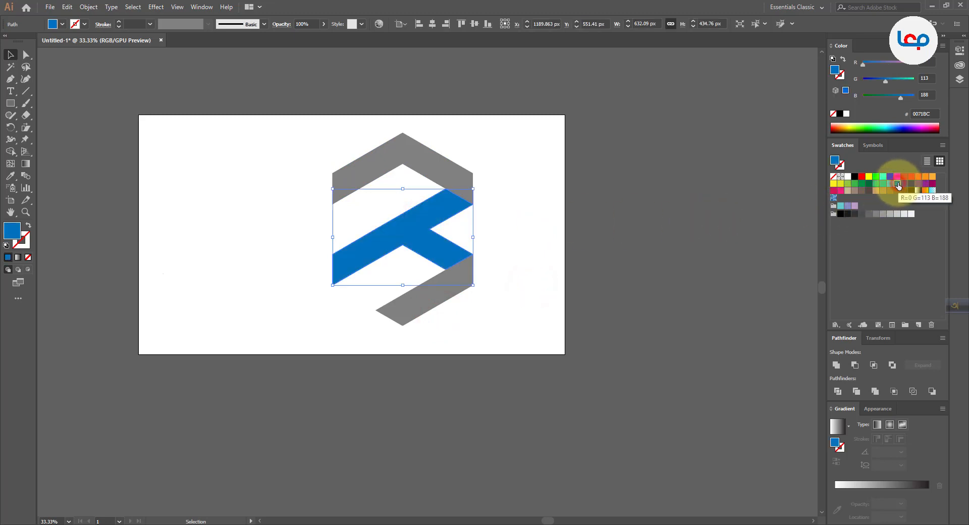
left_click(535, 237)
Try crimson, tan, blue and purple fills on the top chevron and bottom bar, settling on dark navy 1B1464.
left_click(454, 171)
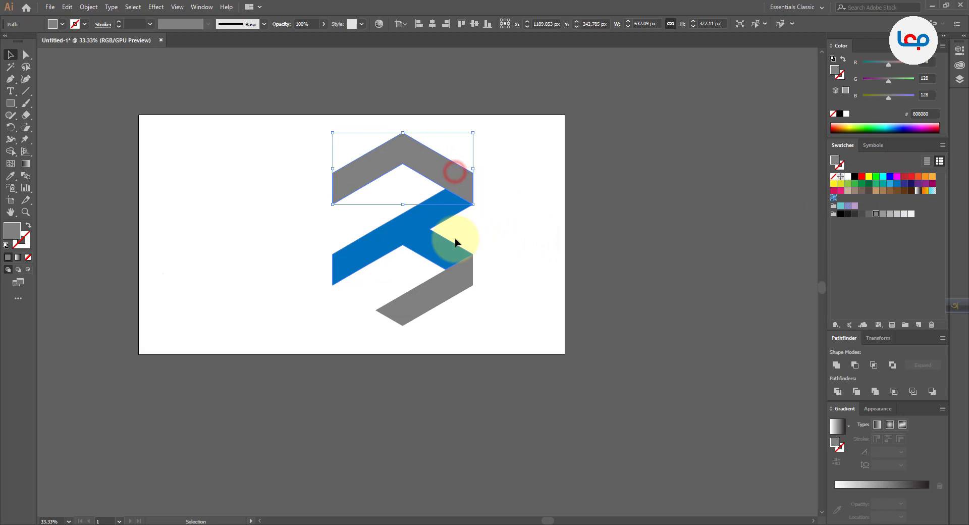
left_click(456, 273, "shift")
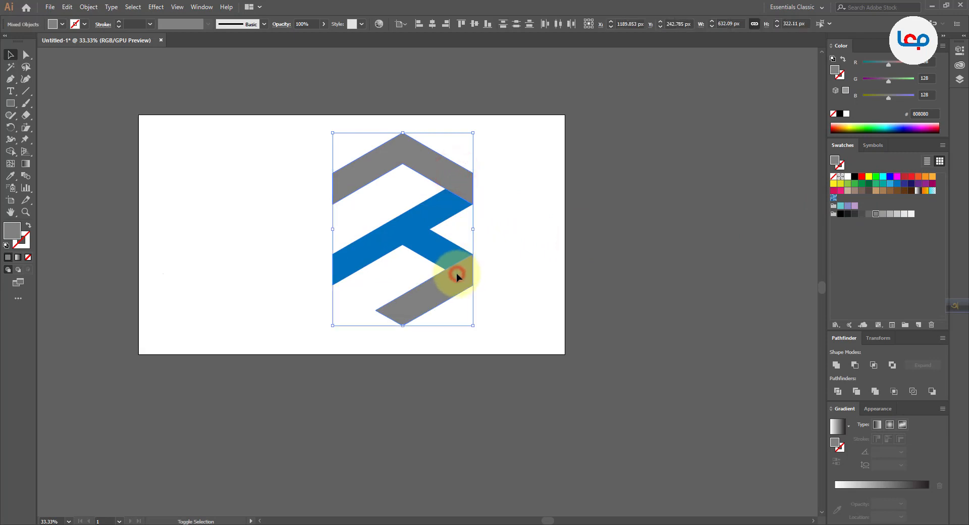
left_click(833, 191)
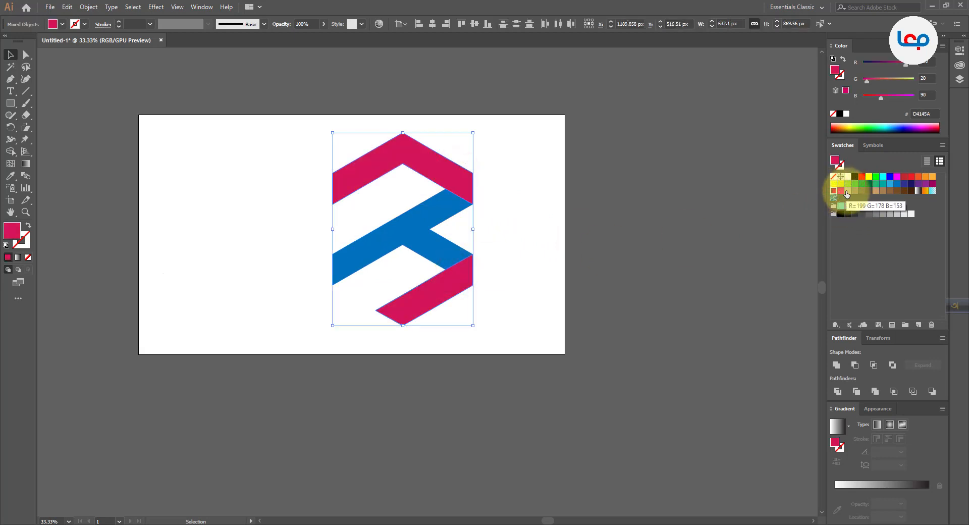
left_click(847, 191)
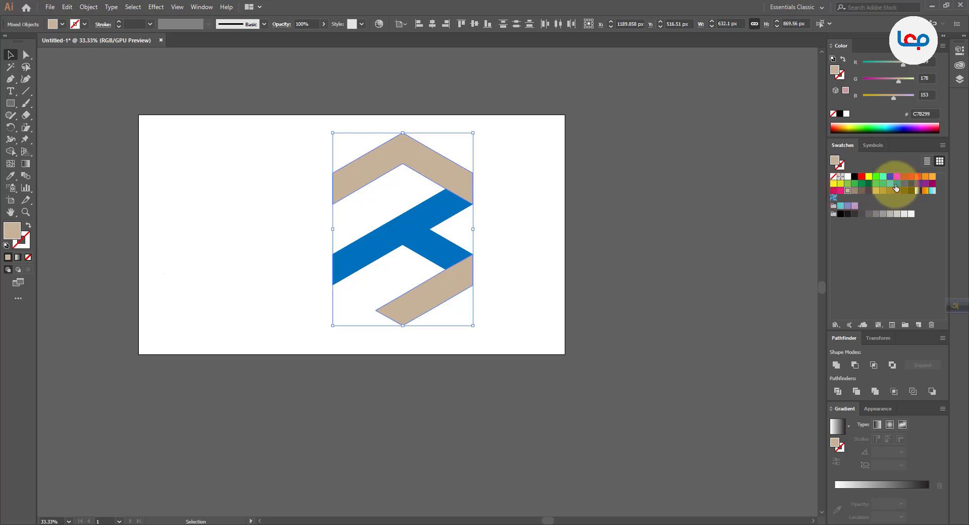
left_click(896, 184)
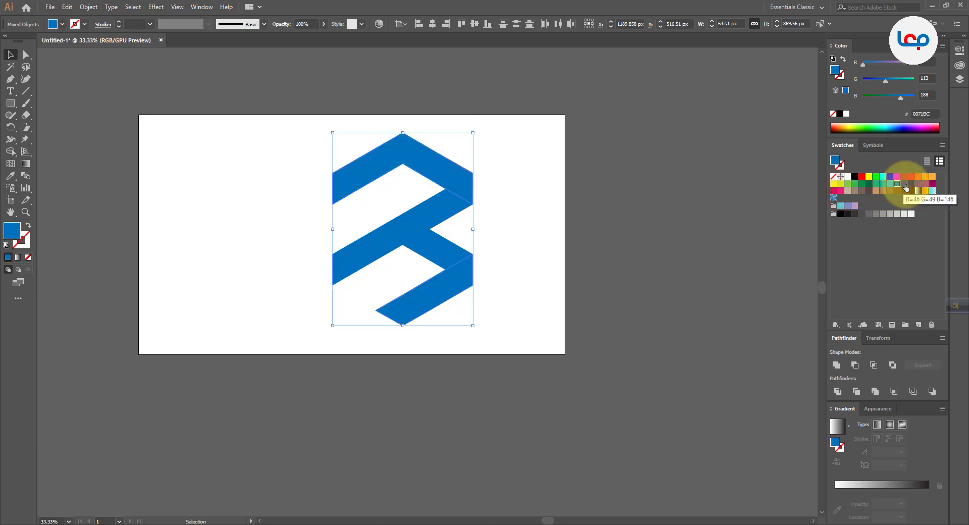
left_click(910, 184)
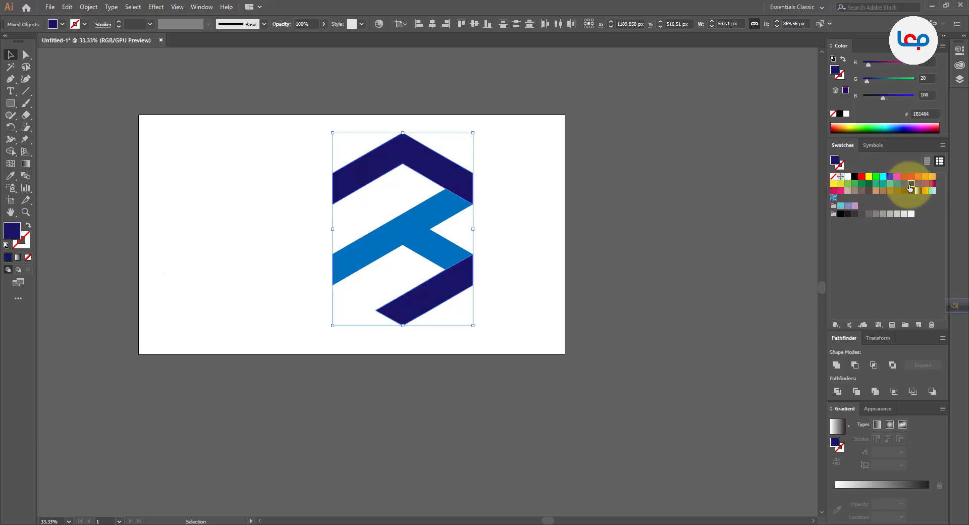
left_click(918, 184)
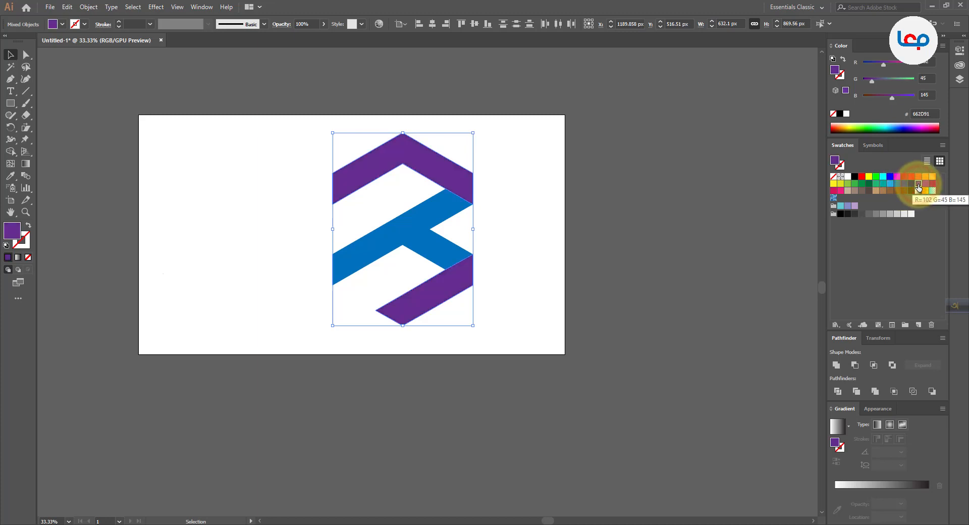
left_click(912, 188)
left_click(601, 230)
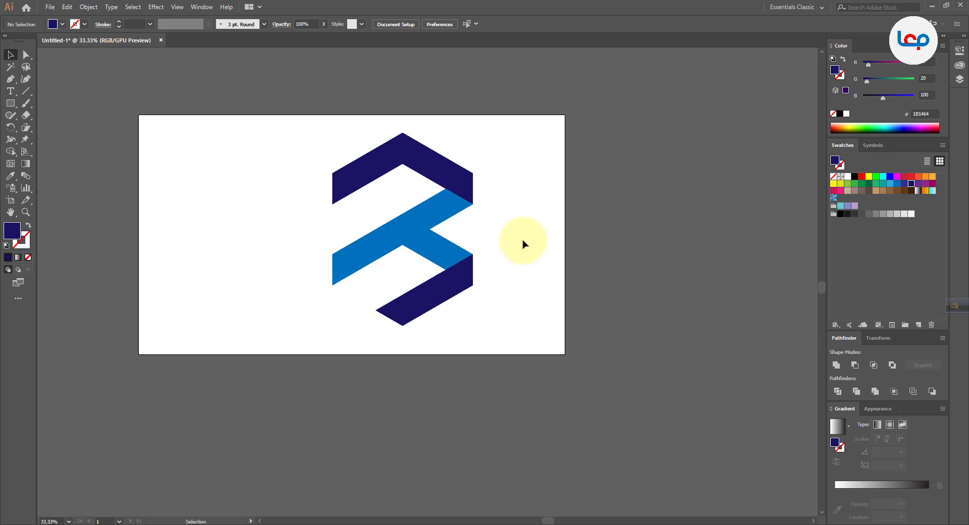
Try yellow-green D9E021, green 8CC63F and grey 808080 on the top chevron and bottom bar, settling on dark grey 4D4D4D.
scroll(495, 169, "up", 1)
left_click(443, 182)
left_click(438, 341, "shift")
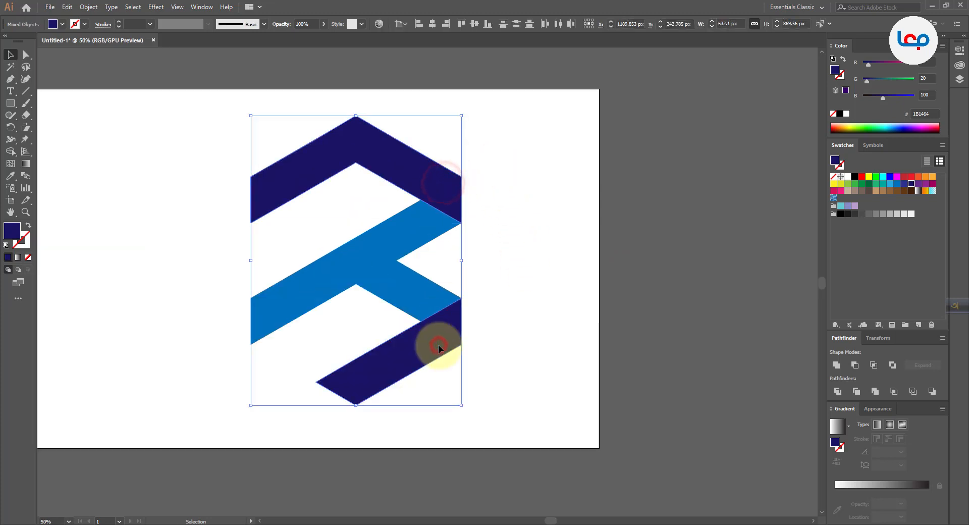
left_click(840, 185)
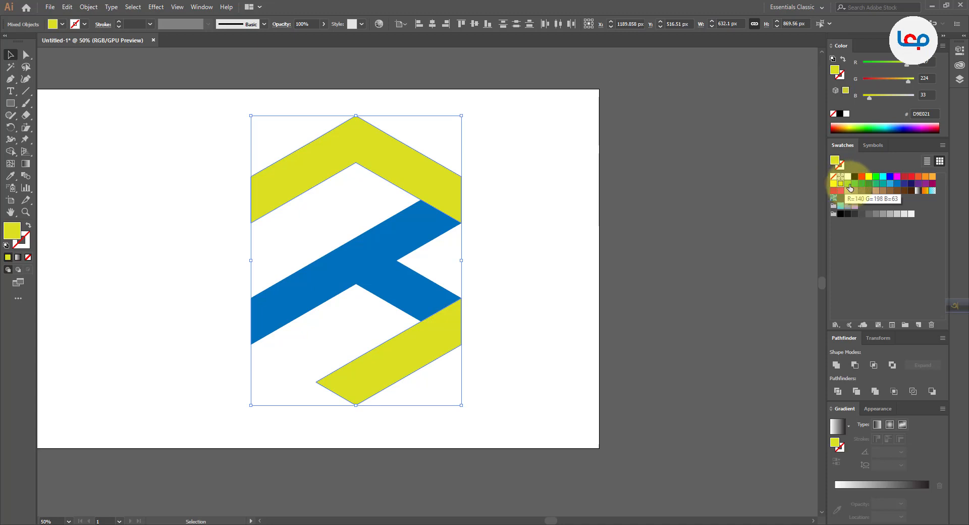
left_click(848, 183)
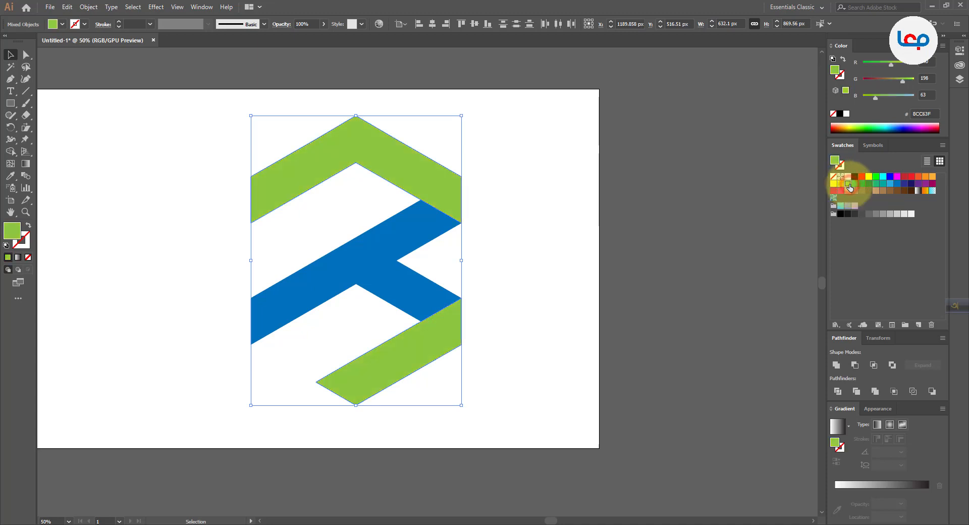
left_click(864, 214)
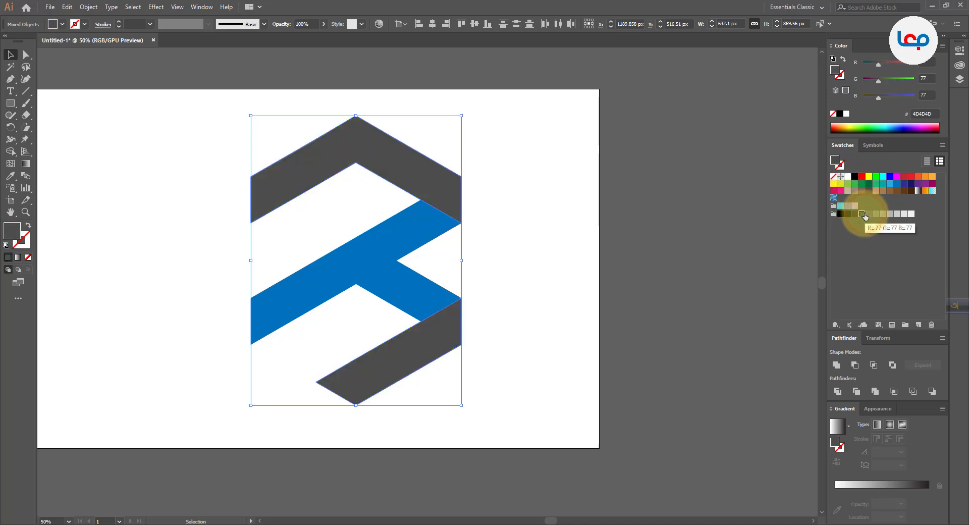
left_click(868, 216)
left_click(876, 215)
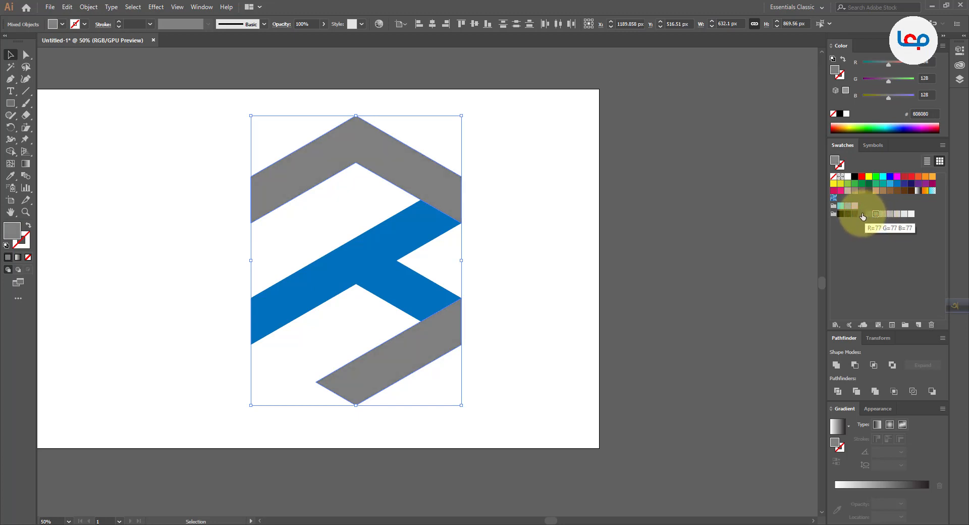
left_click(862, 214)
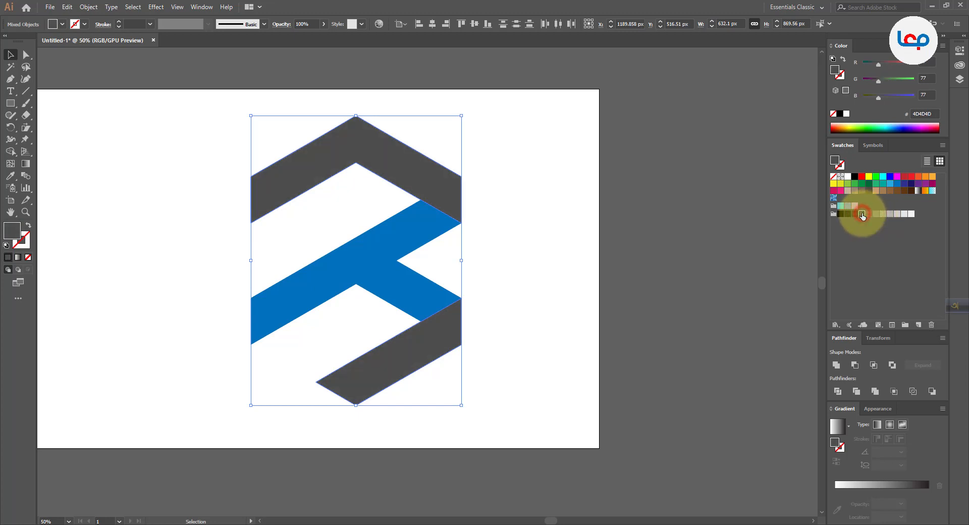
left_click(577, 243)
Recolour the middle band, trying grey B3B3B3 and settling on light grey CCCCCC.
left_click(360, 244)
left_click(891, 215)
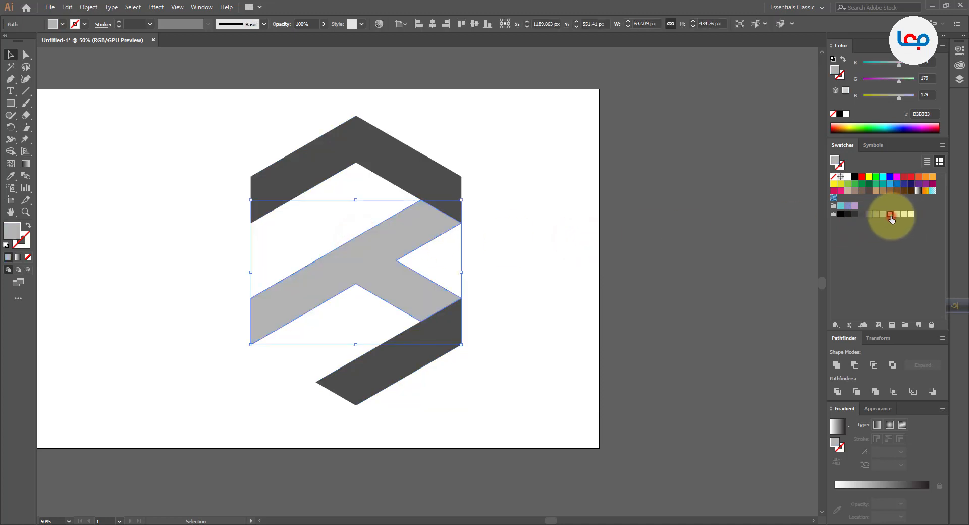
left_click(898, 217)
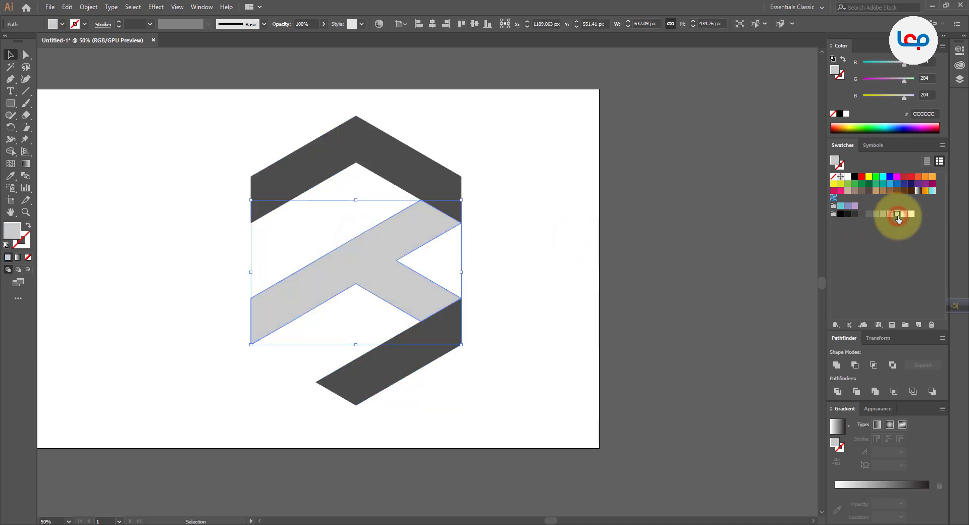
left_click(545, 247)
scroll(508, 235, "down", 1)
scroll(512, 231, "down", 1)
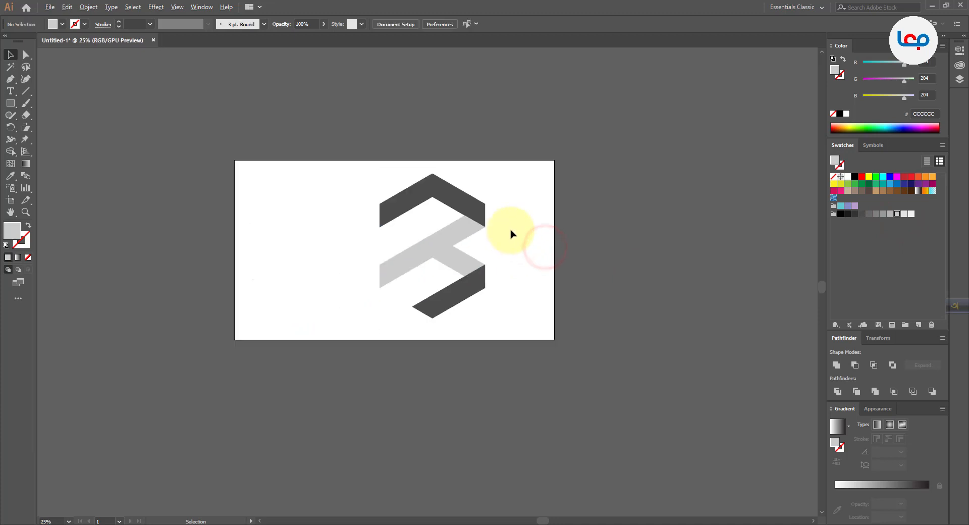
Fill the top chevron and the bottom bar with orange F7931E.
scroll(474, 243, "up", 2)
left_click(470, 189)
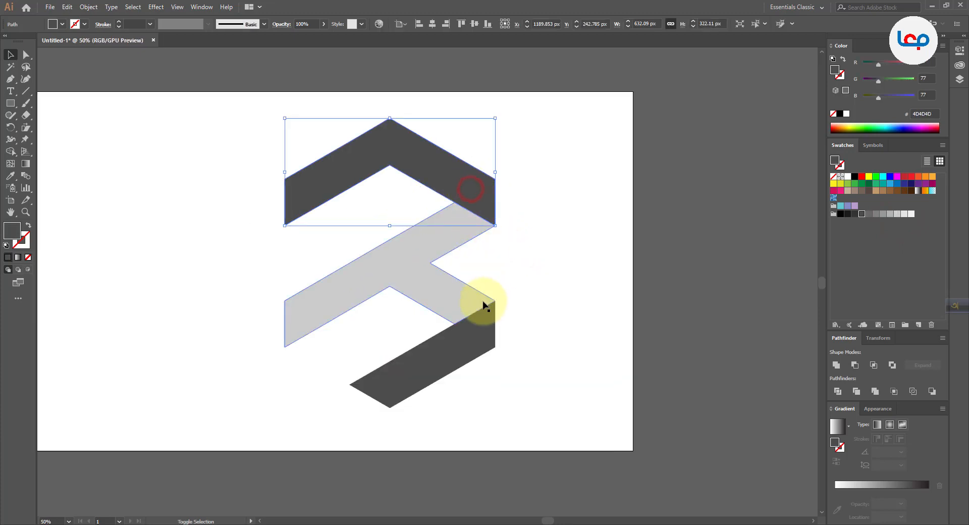
left_click(486, 316, "shift")
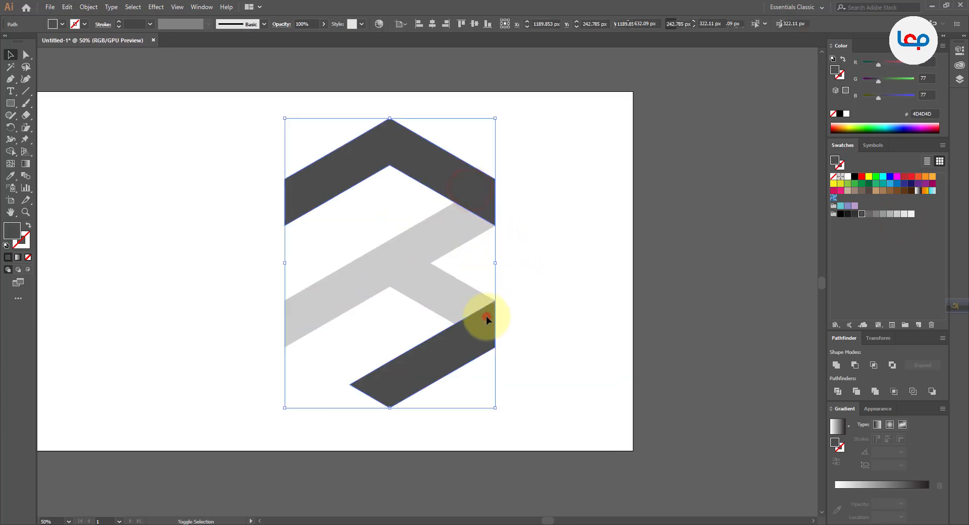
left_click(925, 177)
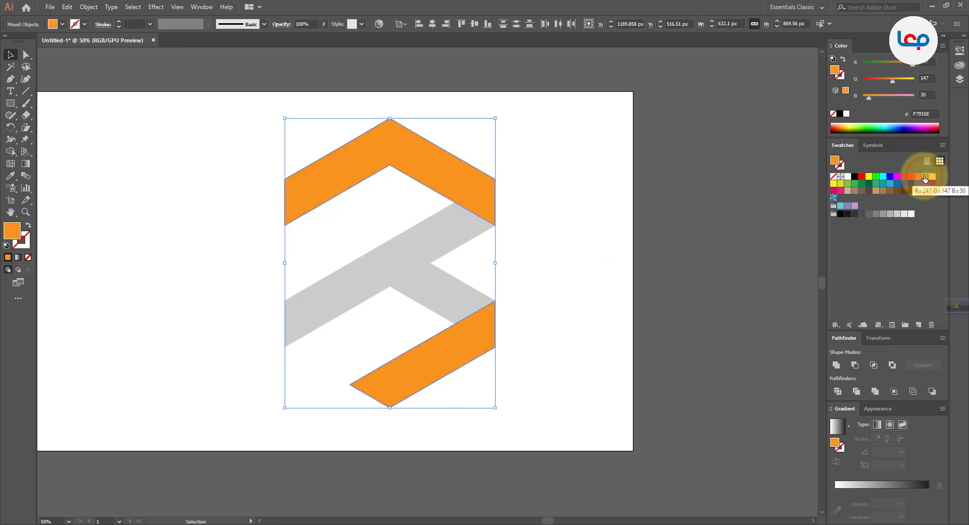
left_click(582, 221)
scroll(573, 223, "down", 1)
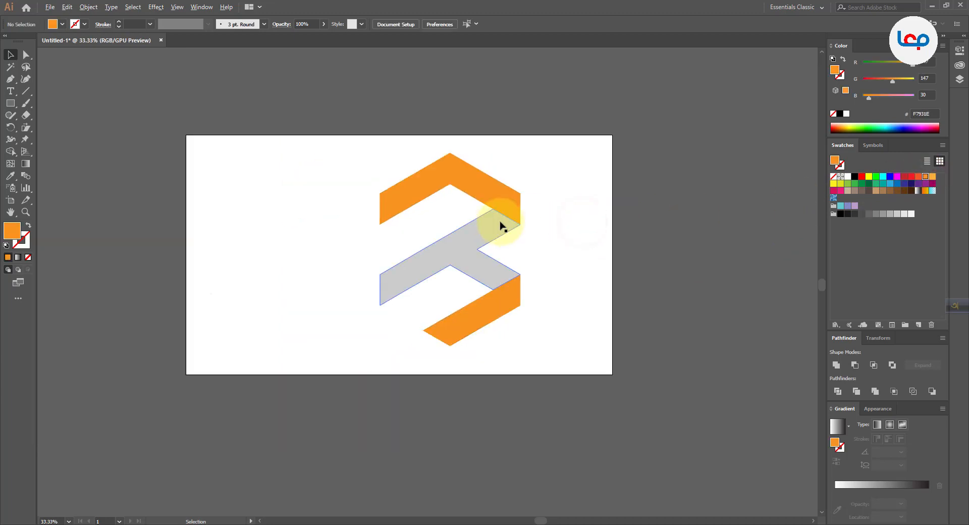
scroll(574, 210, "up", 3)
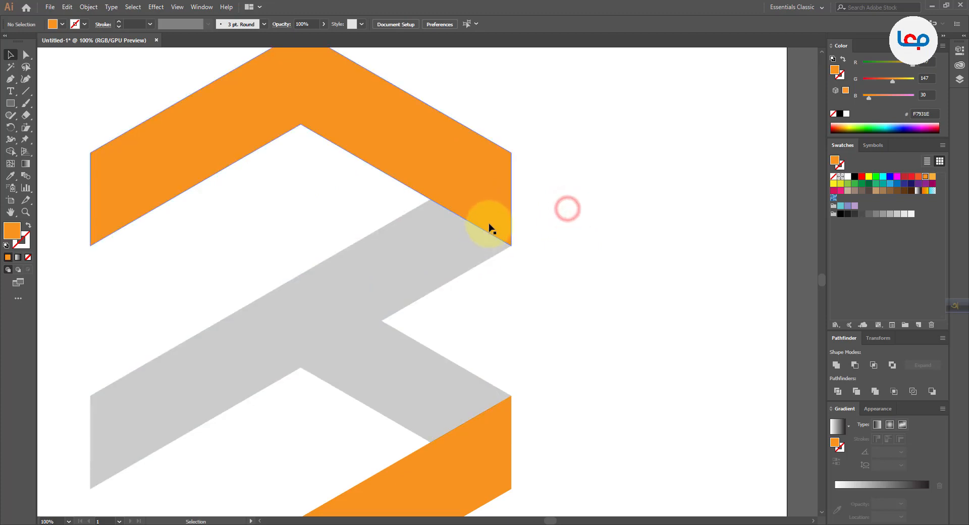
Draw a closed triangle with the Pen tool over the upper end of the grey band, where it meets the orange chevron.
scroll(489, 228, "down", 1)
left_click(10, 81)
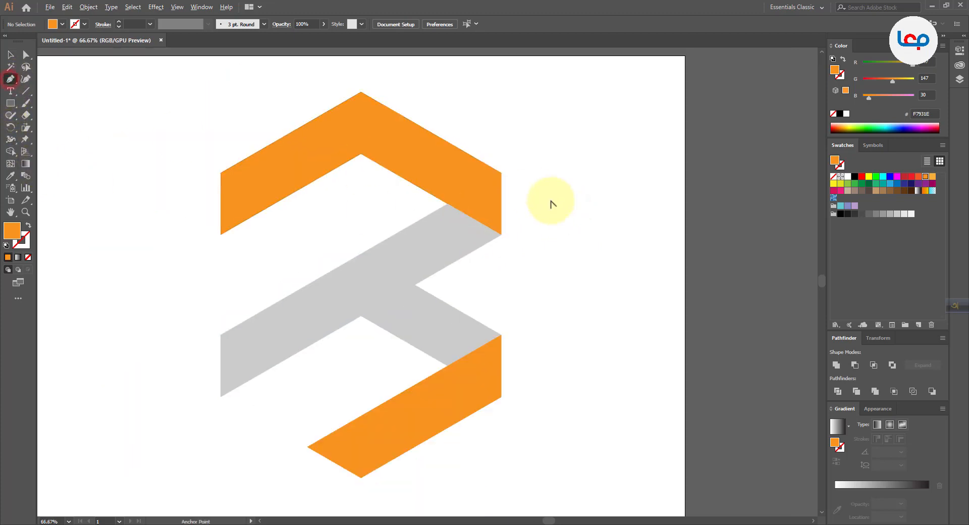
scroll(540, 208, "up", 1)
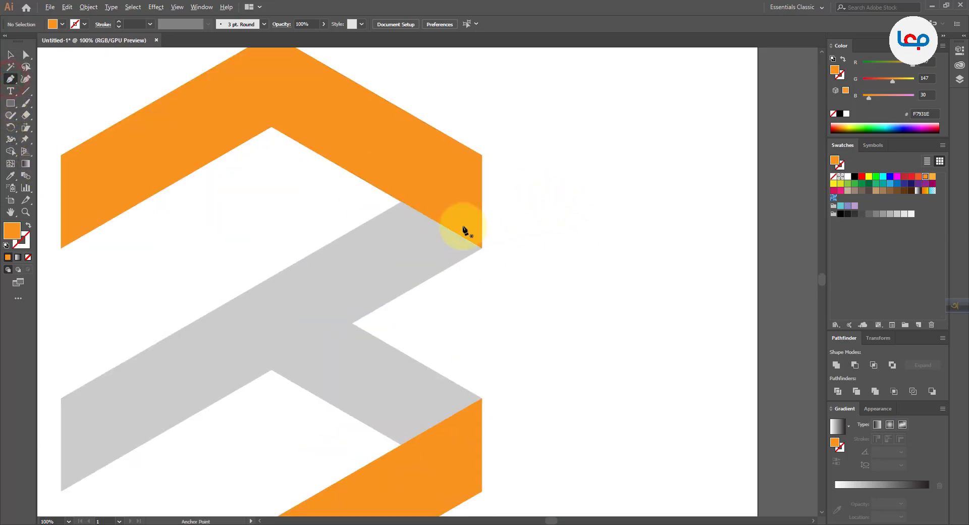
left_click(402, 203)
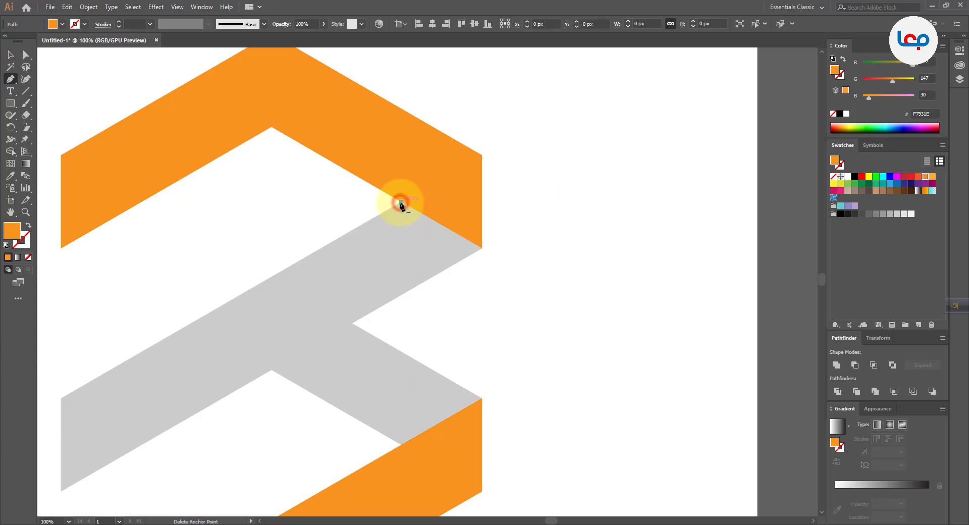
left_click(447, 269)
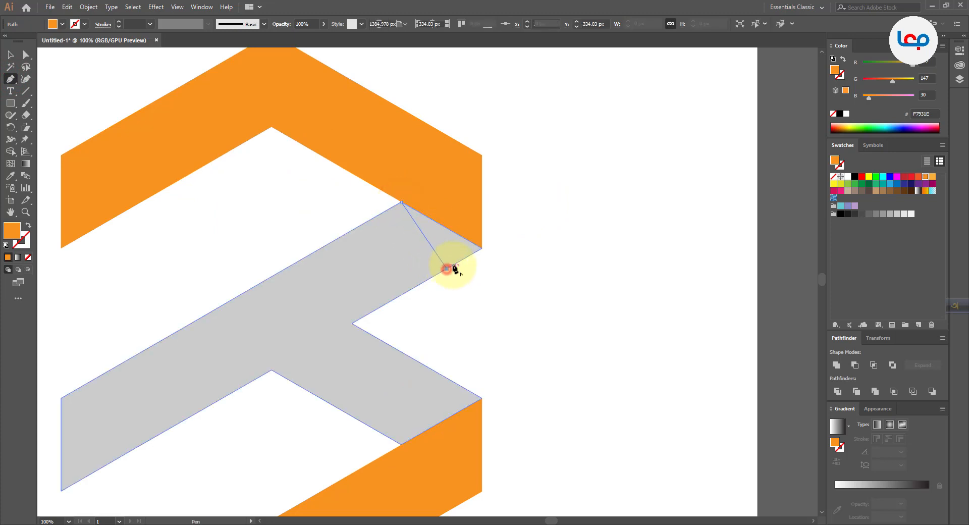
left_click(482, 248)
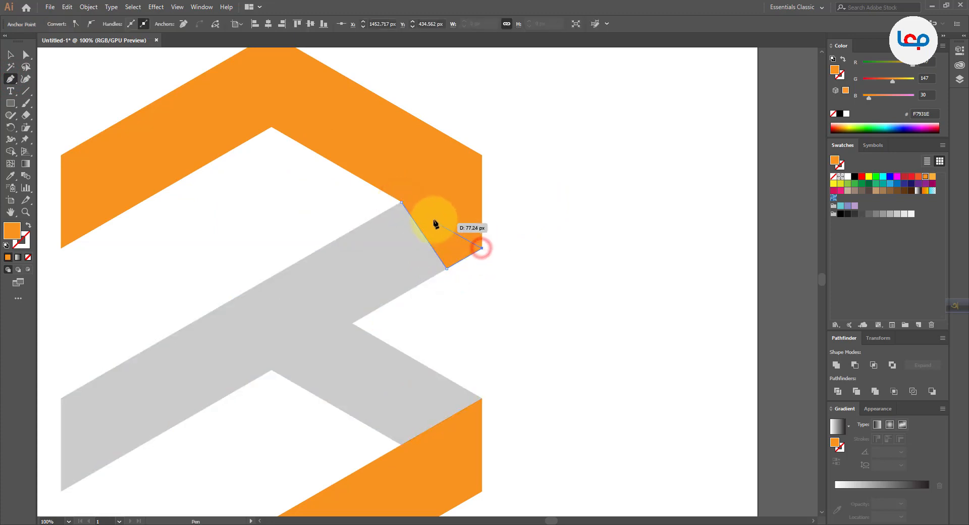
left_click(402, 203)
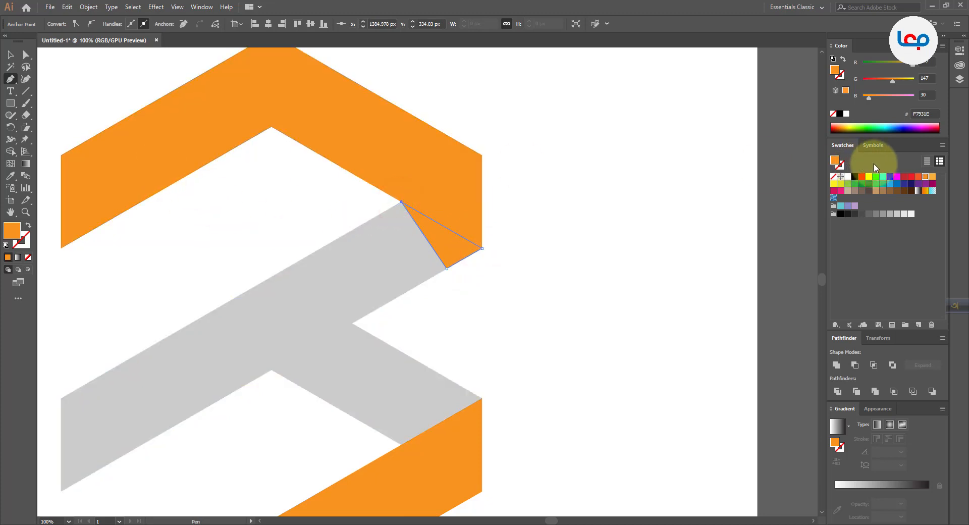
Fill the new fold triangle with black and deselect it.
left_click(854, 177)
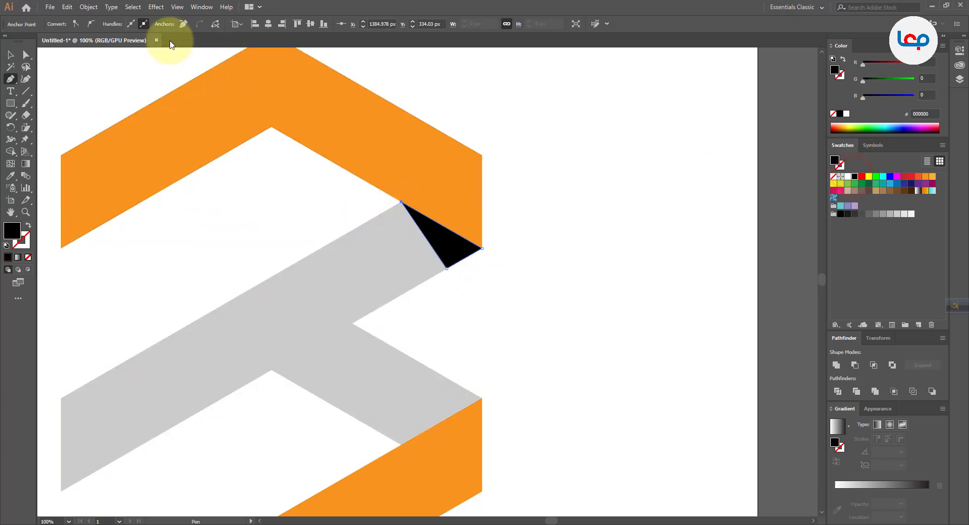
left_click(11, 54)
left_click(578, 167)
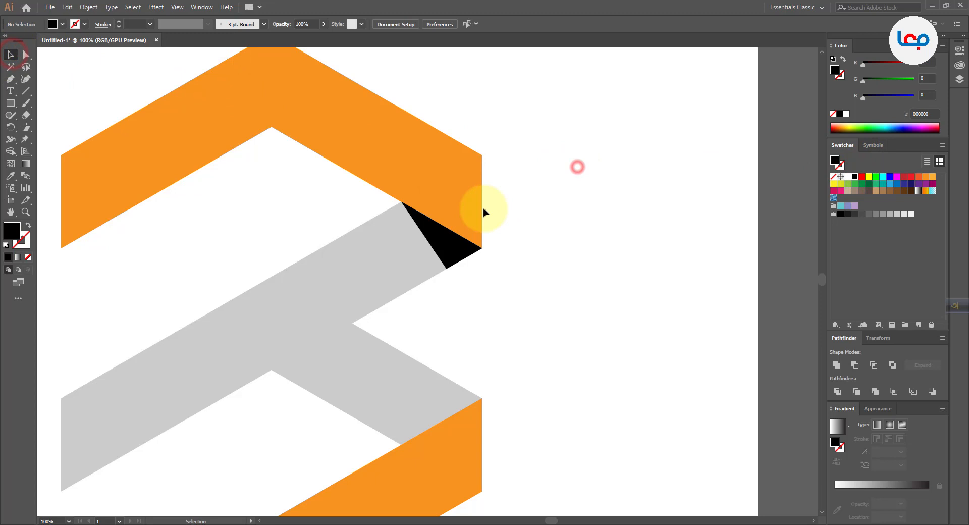
Set the black fold triangle's opacity to 30%.
left_click(454, 235)
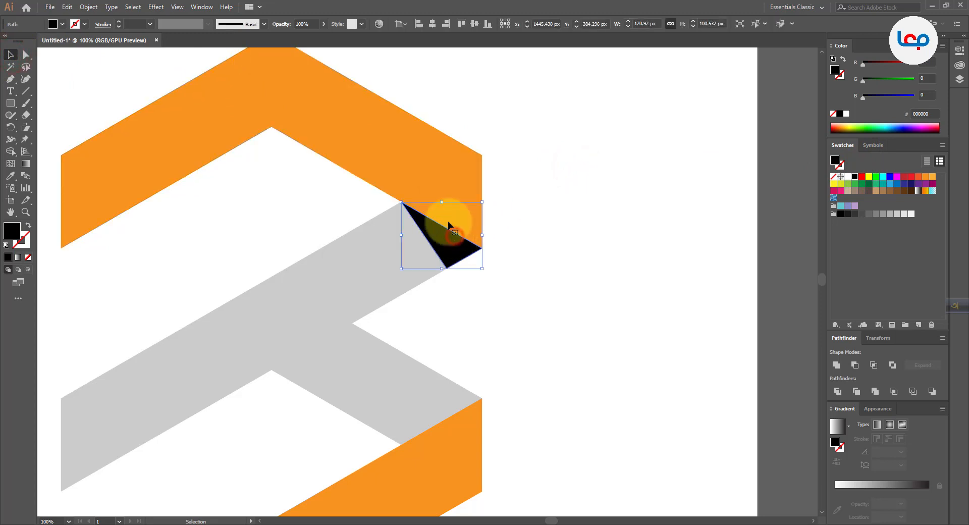
left_click(300, 24)
type("30")
key("Return")
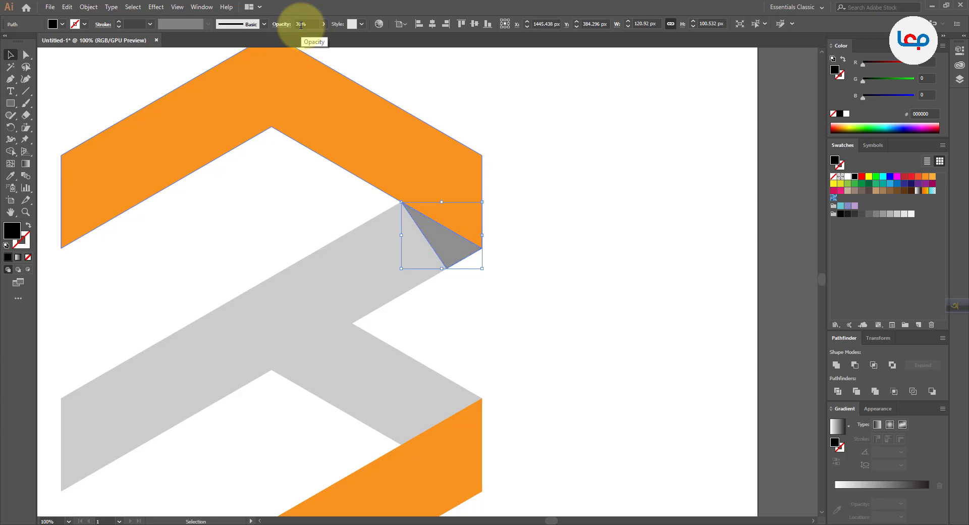
left_click(528, 109)
scroll(496, 133, "down", 3, "alt")
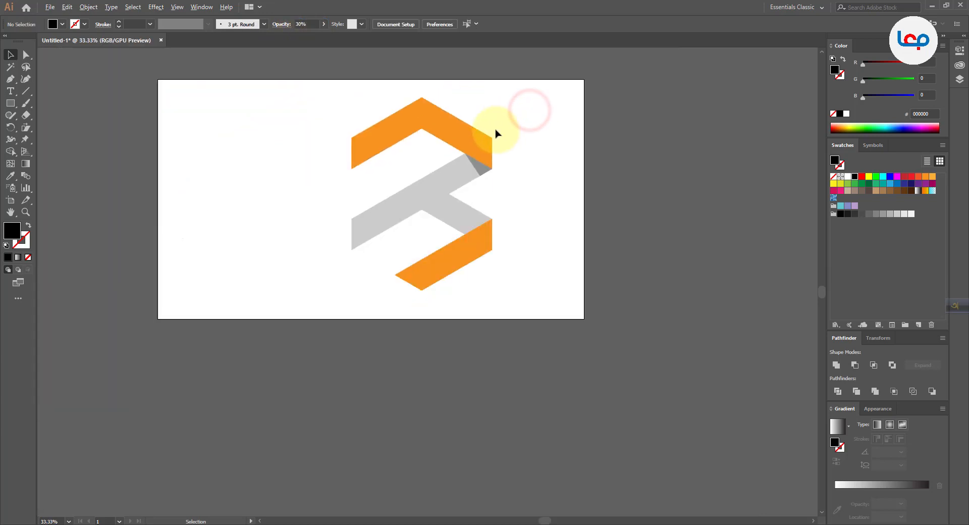
Set the upper fold triangle's opacity to 20%.
scroll(471, 157, "up", 2, "alt")
left_click(498, 180)
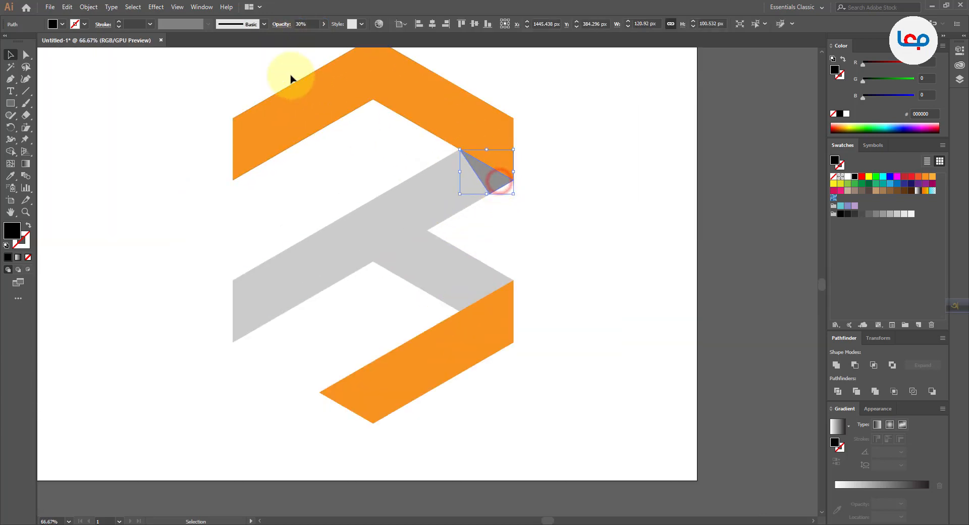
left_click(301, 23)
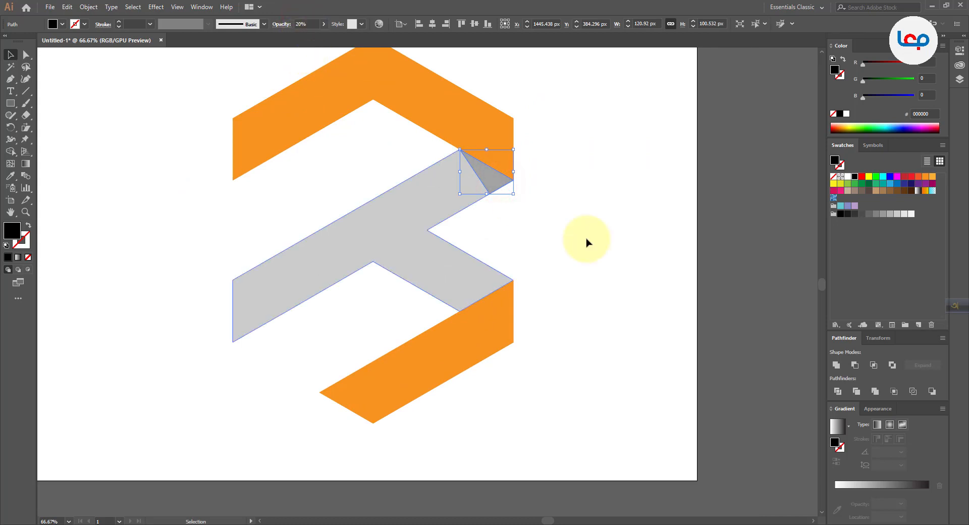
left_click(636, 280)
Draw a closed black triangle with the Pen tool over the grey band's lower end, along the edge of the orange bottom bar.
scroll(533, 241, "up", 1, "alt")
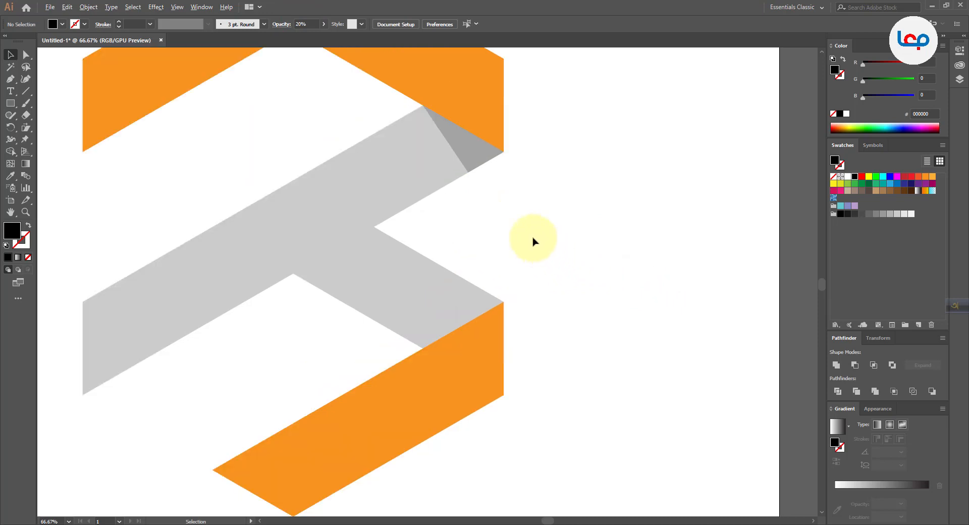
left_click(549, 266)
left_click(10, 78)
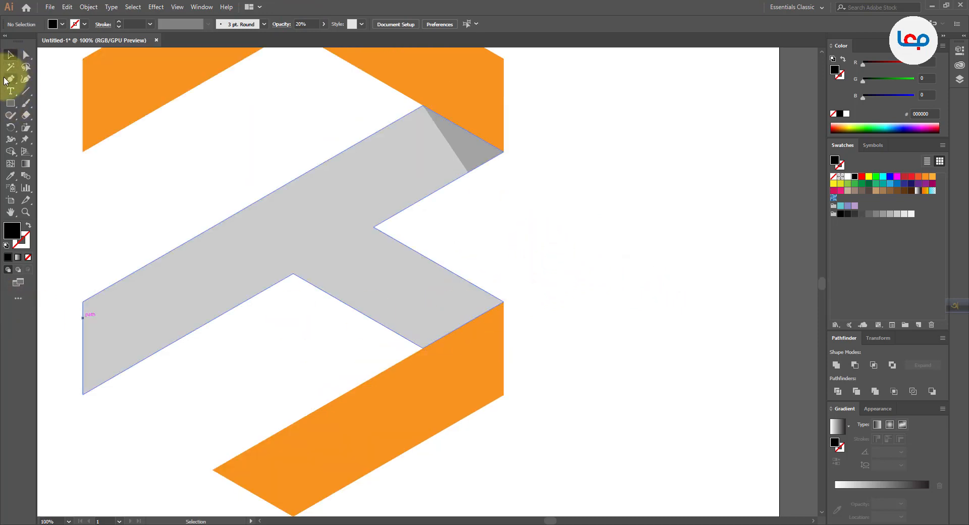
left_click(423, 347)
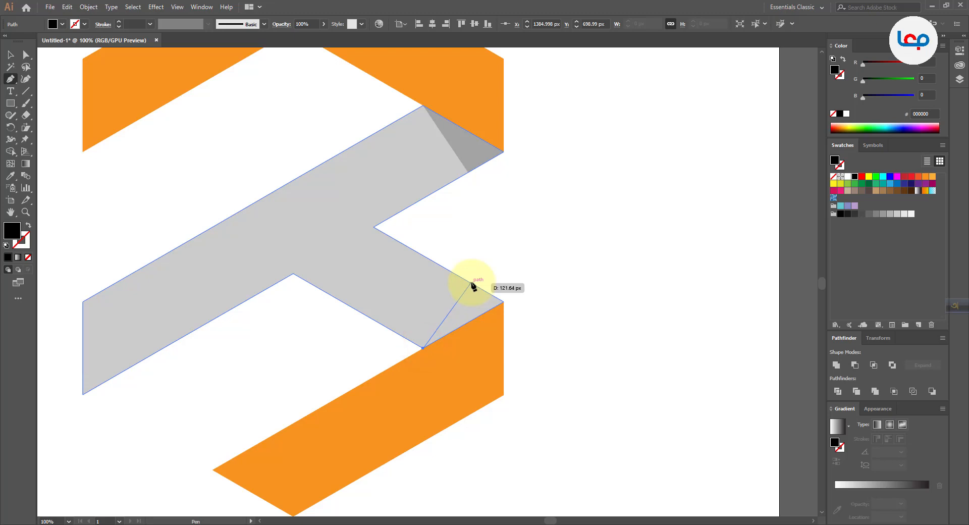
left_click(472, 283)
left_click(504, 302)
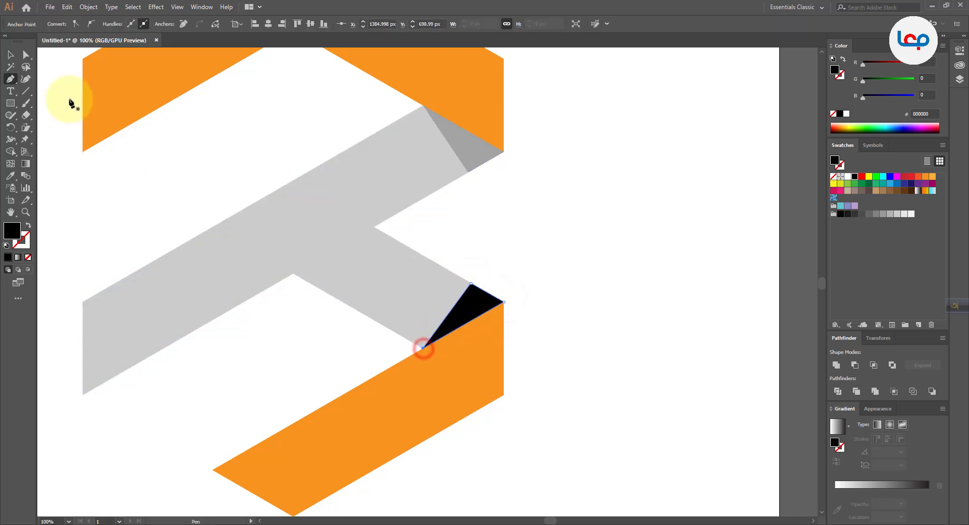
left_click(10, 54)
left_click(496, 231)
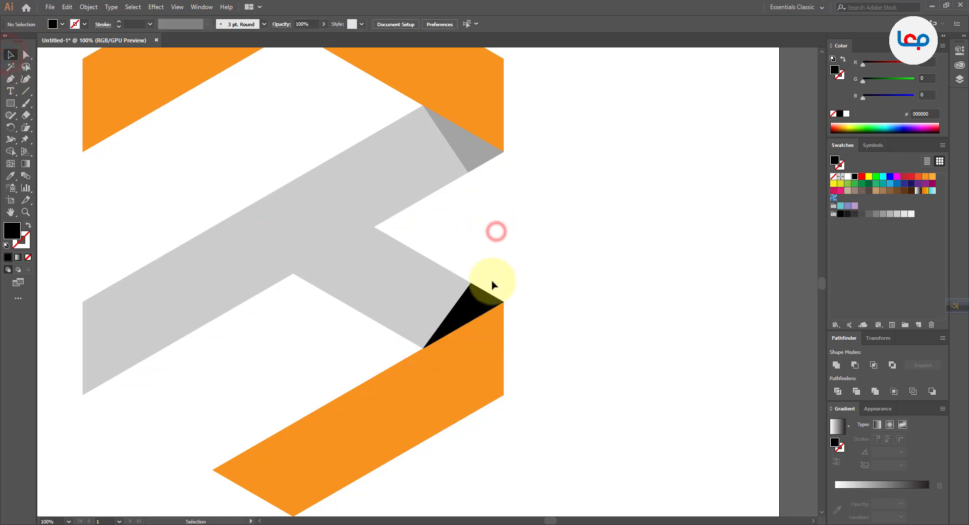
Copy the upper fold triangle's appearance onto the lower black triangle with the Eyedropper tool.
left_click(482, 301)
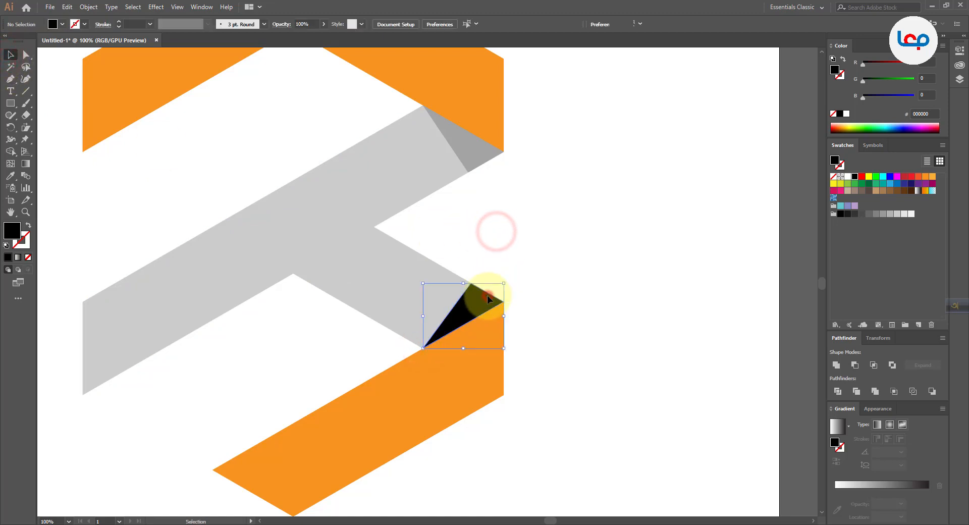
left_click(11, 176)
left_click(486, 141)
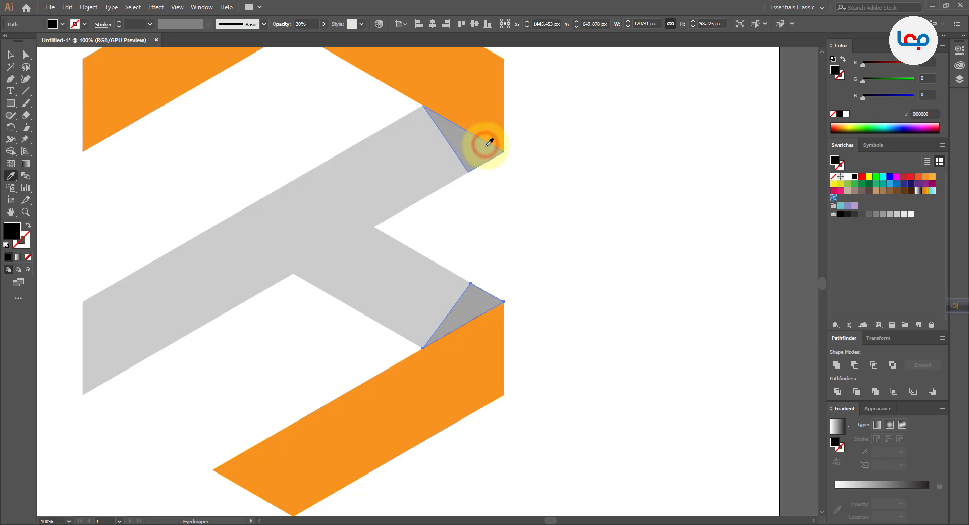
left_click(10, 56)
left_click(583, 227)
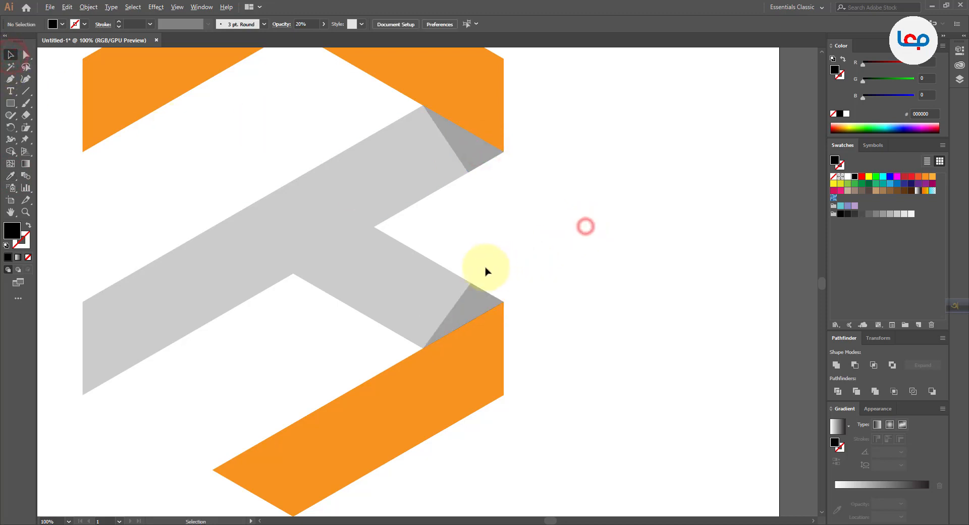
Group all the bands and fold triangles of the logo into one object.
key("ctrl+minus")
key("ctrl+minus")
key("ctrl+minus")
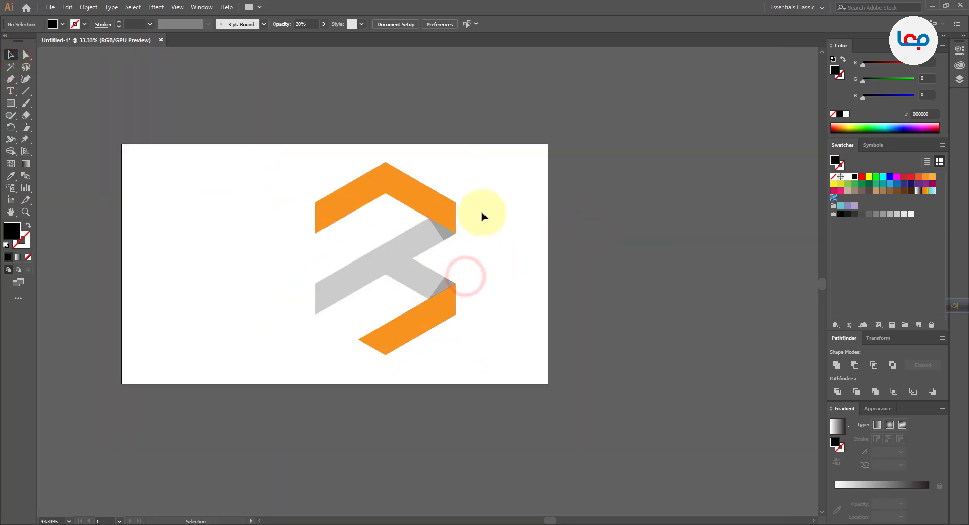
left_click_drag(507, 152, 300, 331)
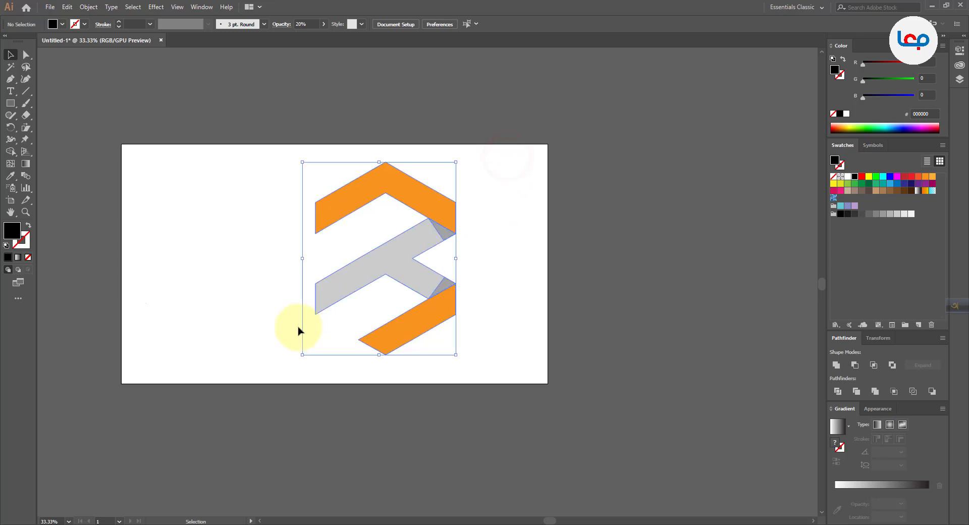
right_click(398, 265)
left_click(424, 320)
left_click(488, 297)
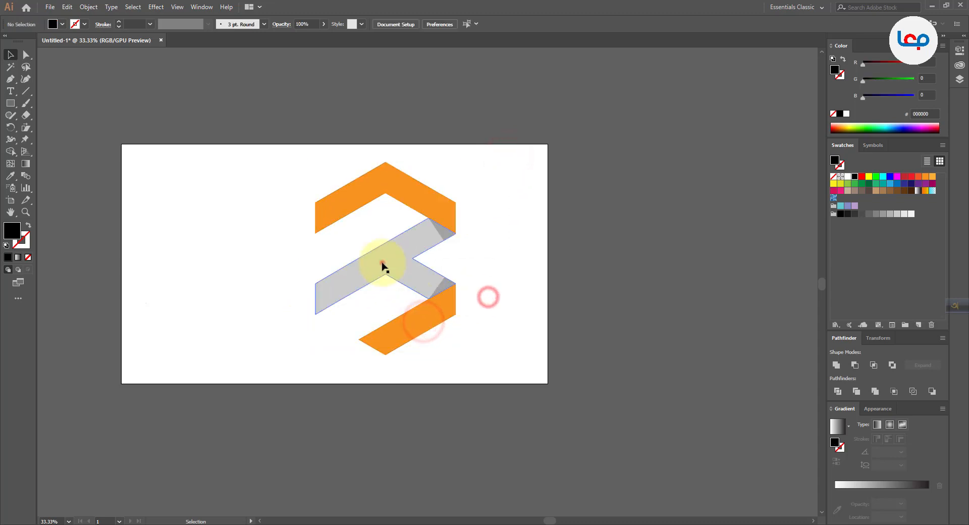
Move the grouped logo to the middle of the artboard and align its horizontal centre.
left_click_drag(381, 264, 329, 263)
key("ctrl+plus")
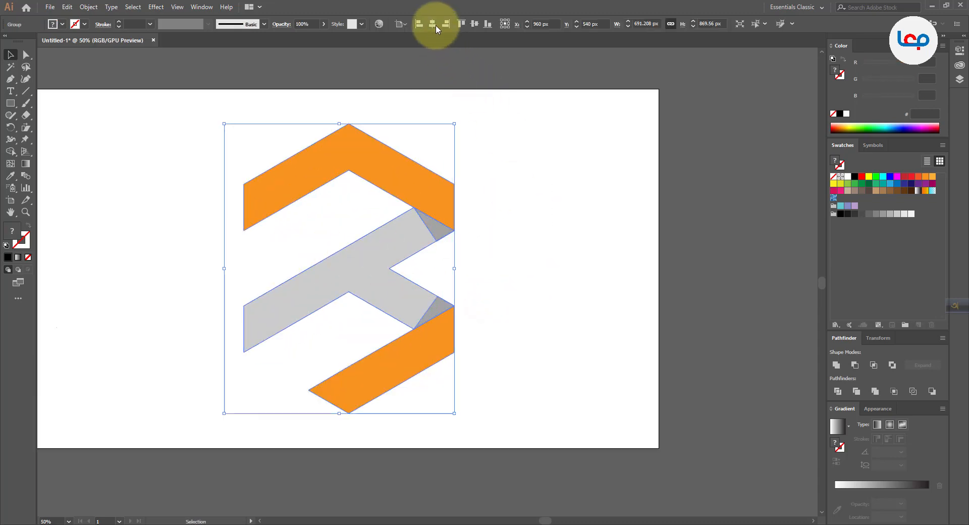
left_click(434, 24)
left_click(539, 188)
left_click_drag(516, 241, 568, 242)
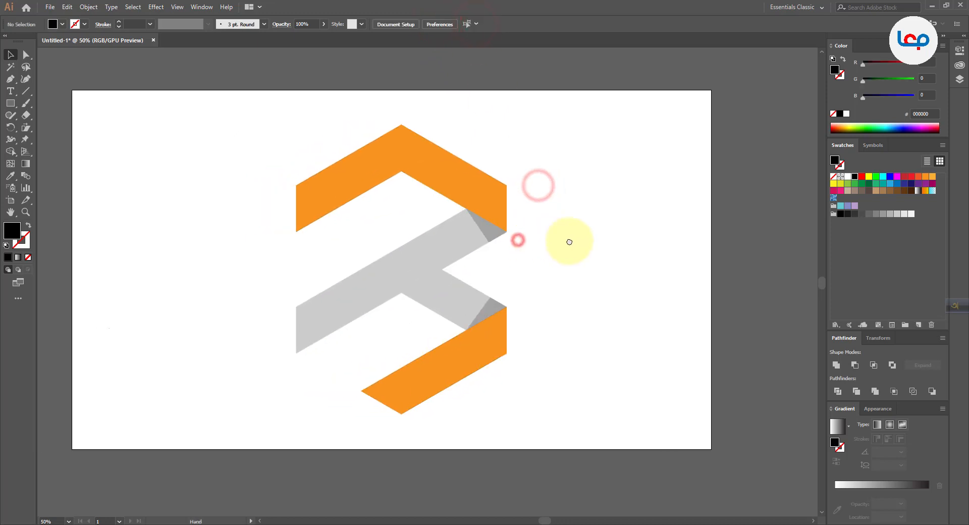
Set alignment to the artboard and centre the logo group on it both horizontally and vertically.
left_click(481, 219)
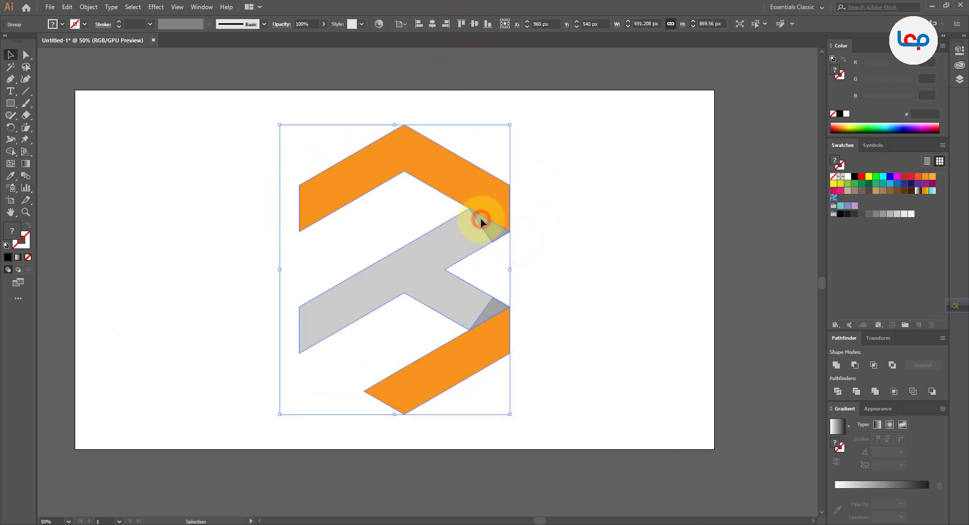
left_click(437, 24)
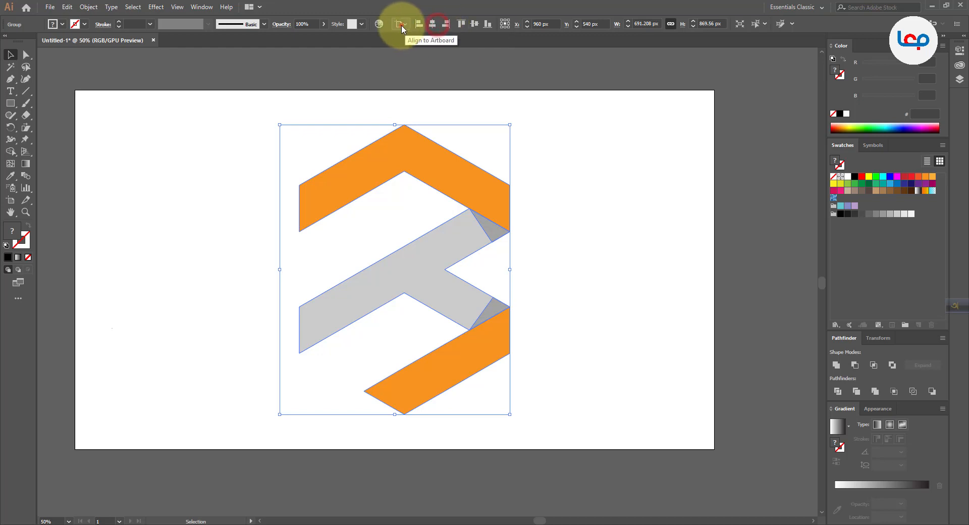
left_click(401, 24)
left_click(425, 58)
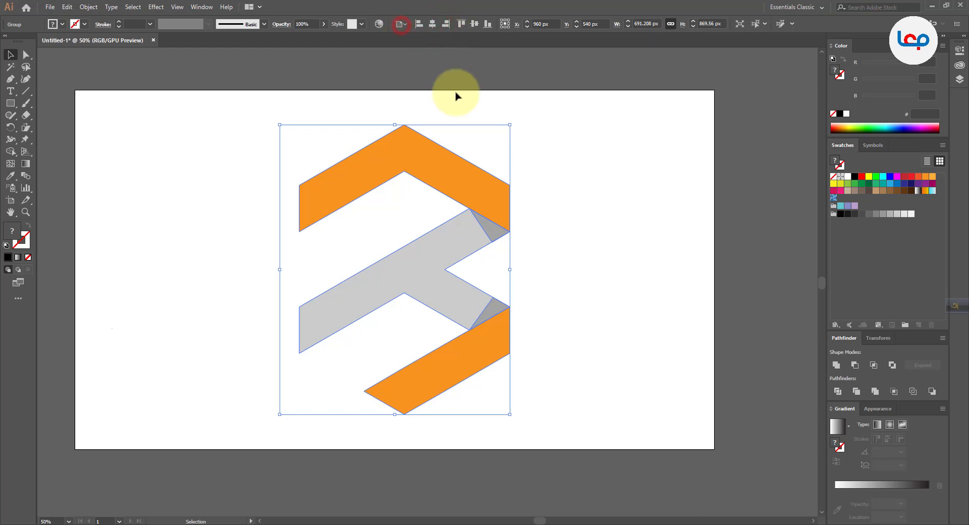
left_click(432, 24)
left_click(474, 24)
left_click(497, 95)
scroll(510, 141, "up", 2)
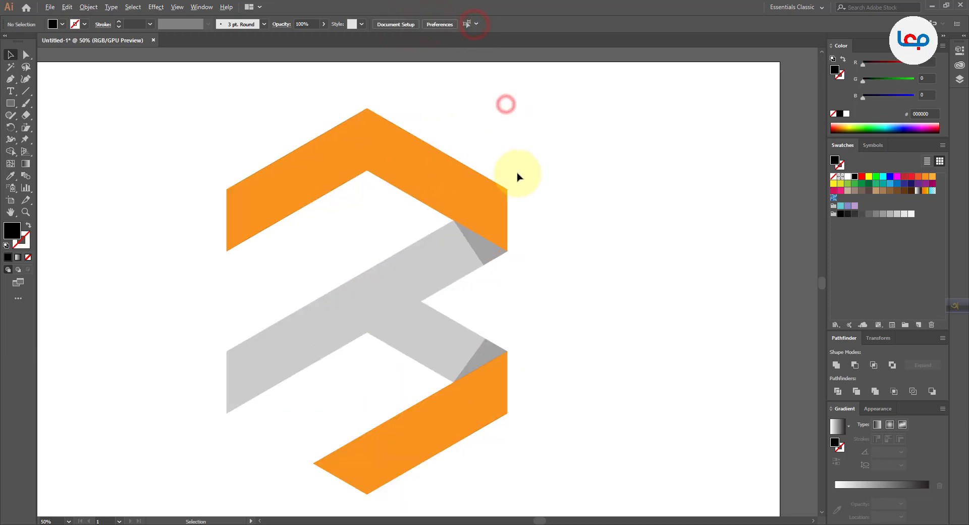
left_click(489, 180)
scroll(507, 140, "down", 1)
left_click(507, 136)
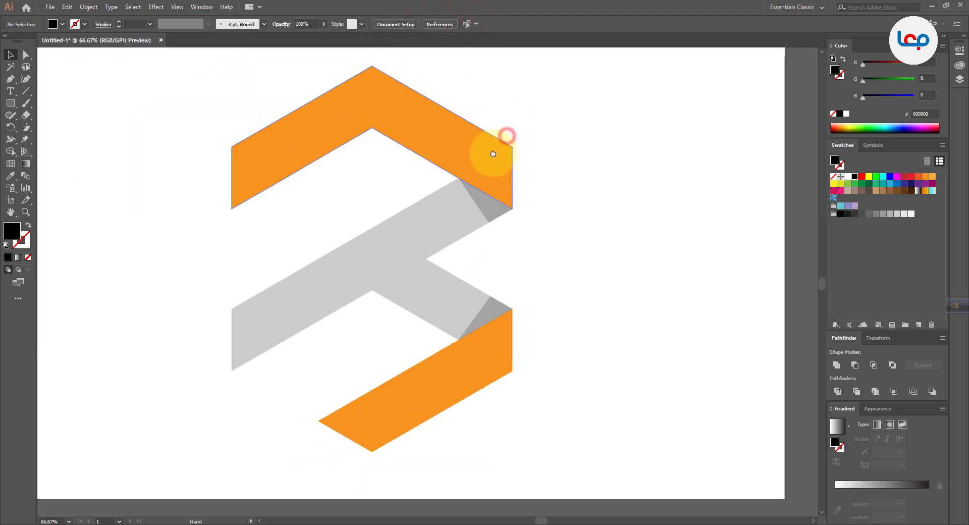
left_click(571, 156)
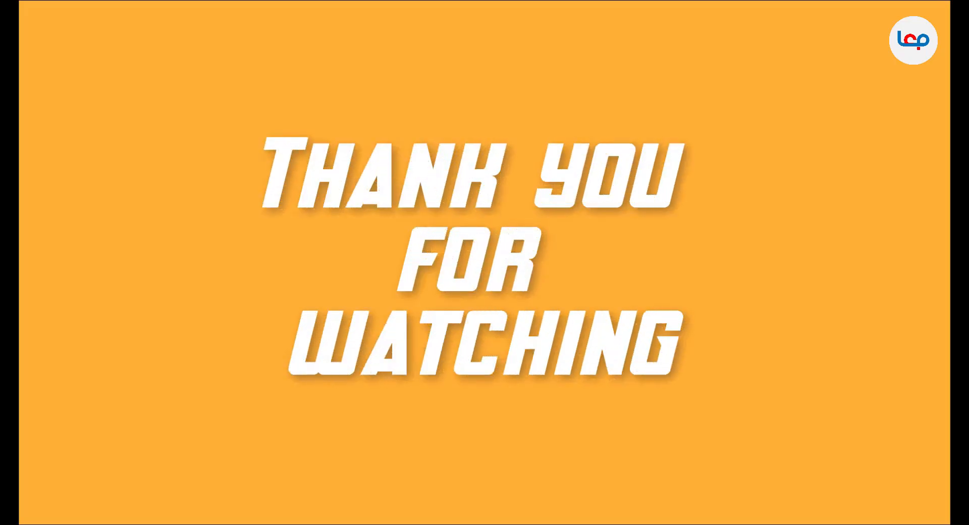